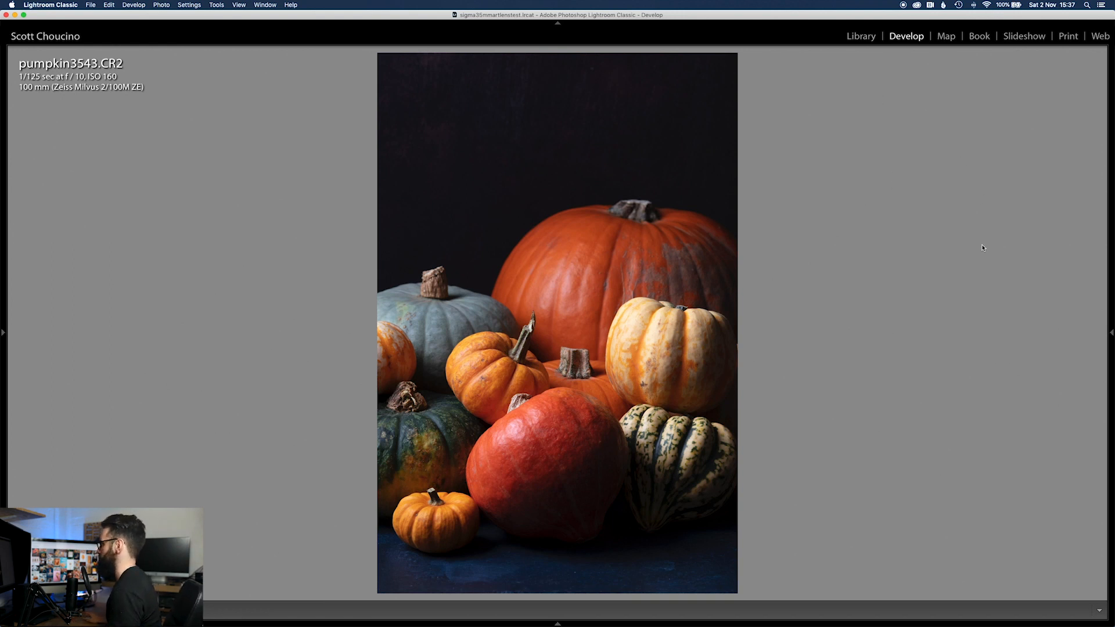
- Show the photo's editing settings and inspect the small orange pumpkin and its surroundings up close
{"action": "left_click", "coordinate": [1110, 332]}
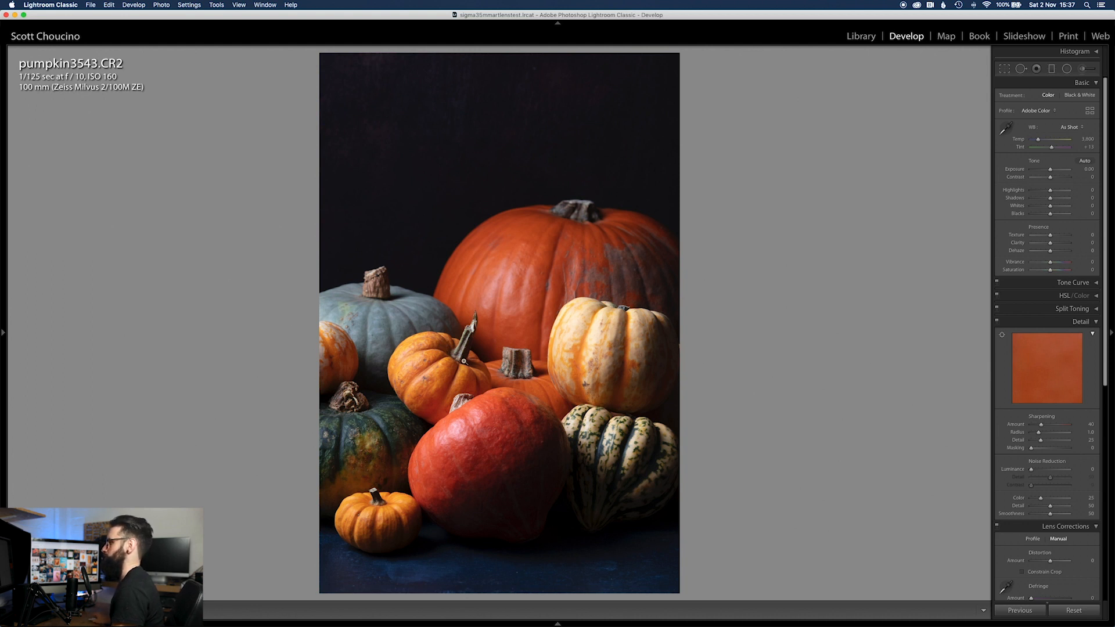
{"action": "left_click", "coordinate": [464, 361]}
{"action": "left_click_drag", "start_coordinate": [398, 363], "coordinate": [346, 297]}
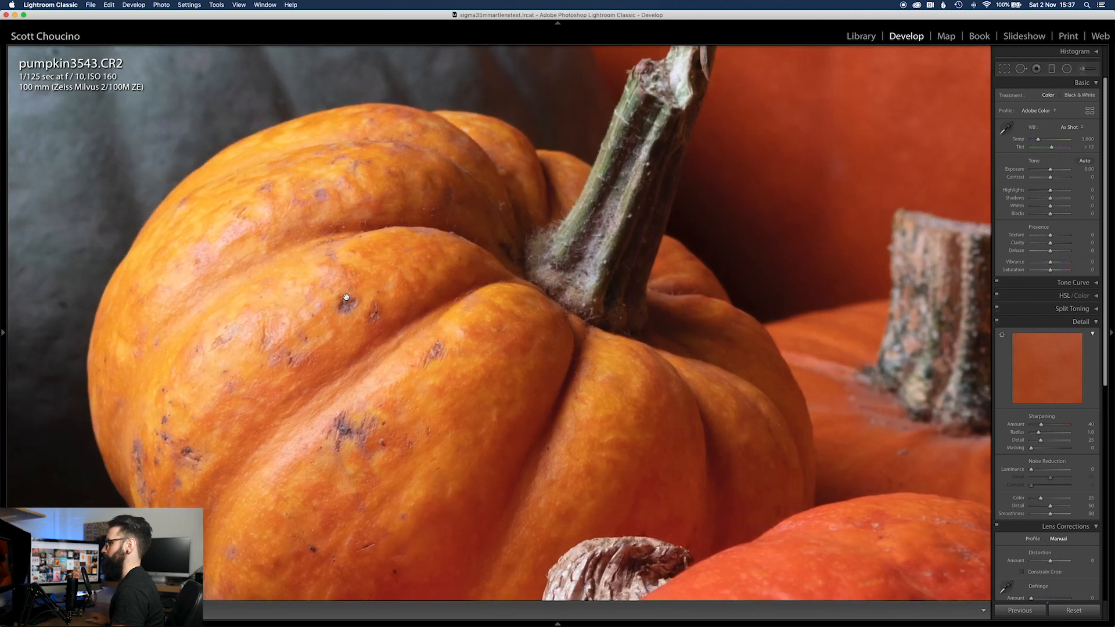
{"action": "left_click_drag", "start_coordinate": [732, 326], "coordinate": [614, 581]}
{"action": "left_click_drag", "start_coordinate": [596, 194], "coordinate": [611, 312]}
{"action": "left_click", "coordinate": [617, 312]}
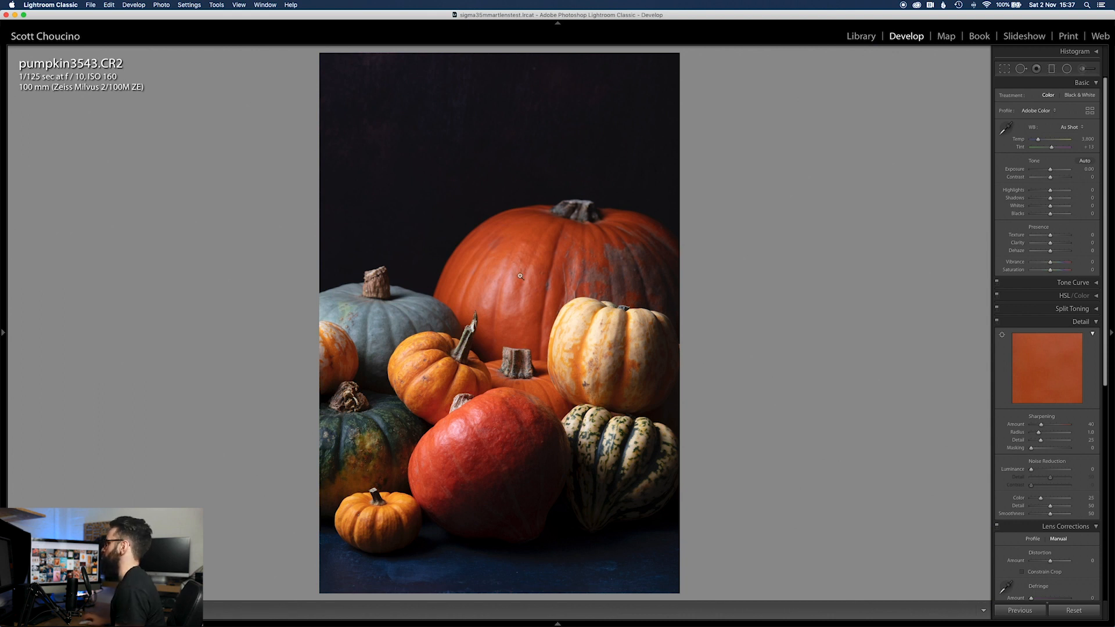
- Crop the photo to a 4 x 5 / 8 x 10 aspect ratio, trimming empty background above and keeping some base below the pumpkins
{"action": "left_click", "coordinate": [1005, 69]}
{"action": "left_click", "coordinate": [1073, 103]}
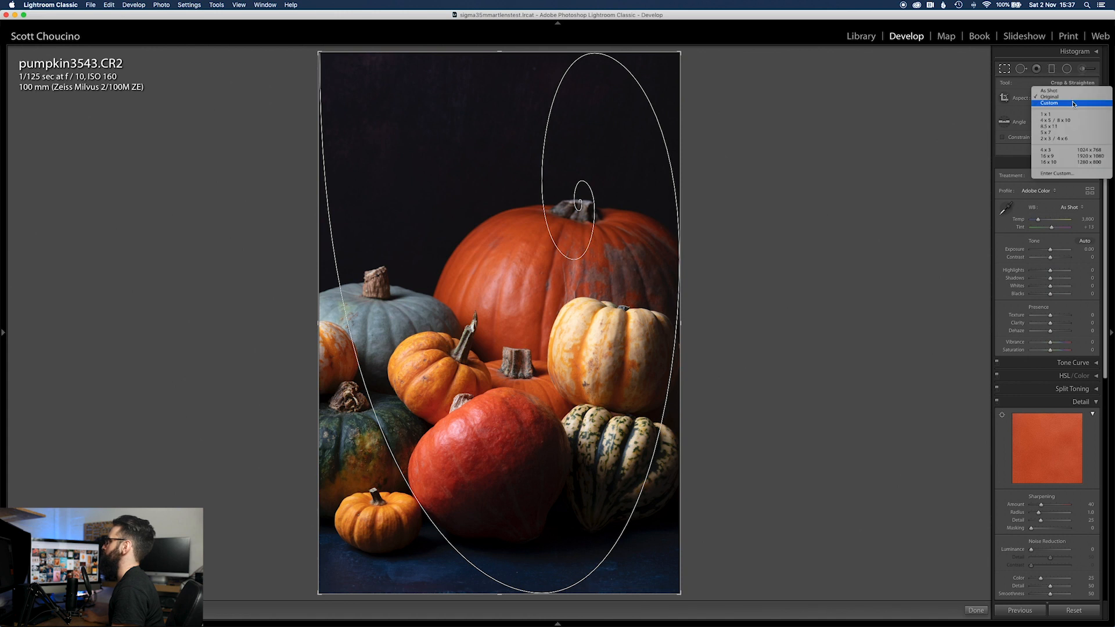
{"action": "left_click", "coordinate": [1067, 121]}
{"action": "left_click_drag", "start_coordinate": [489, 432], "coordinate": [481, 386]}
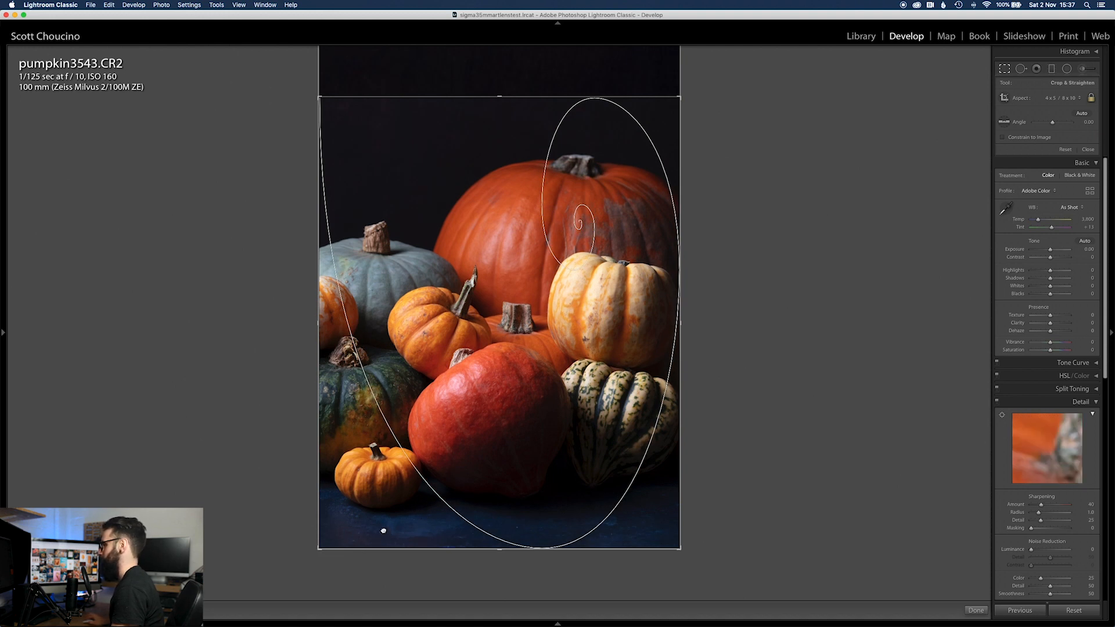
{"action": "left_click_drag", "start_coordinate": [378, 520], "coordinate": [383, 565]}
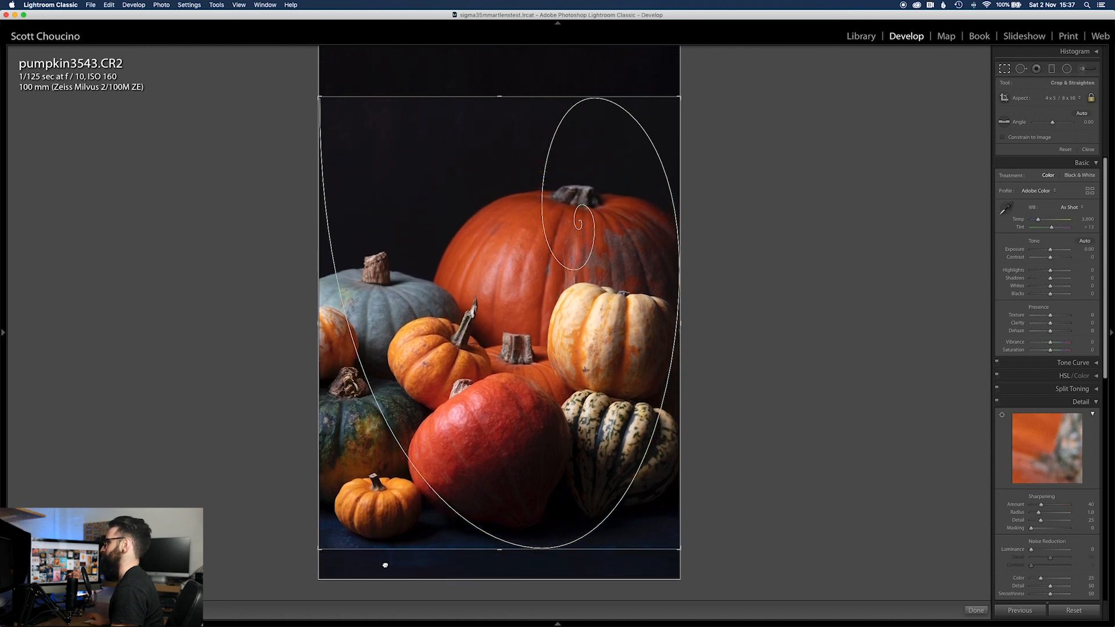
{"action": "key", "text": "Return"}
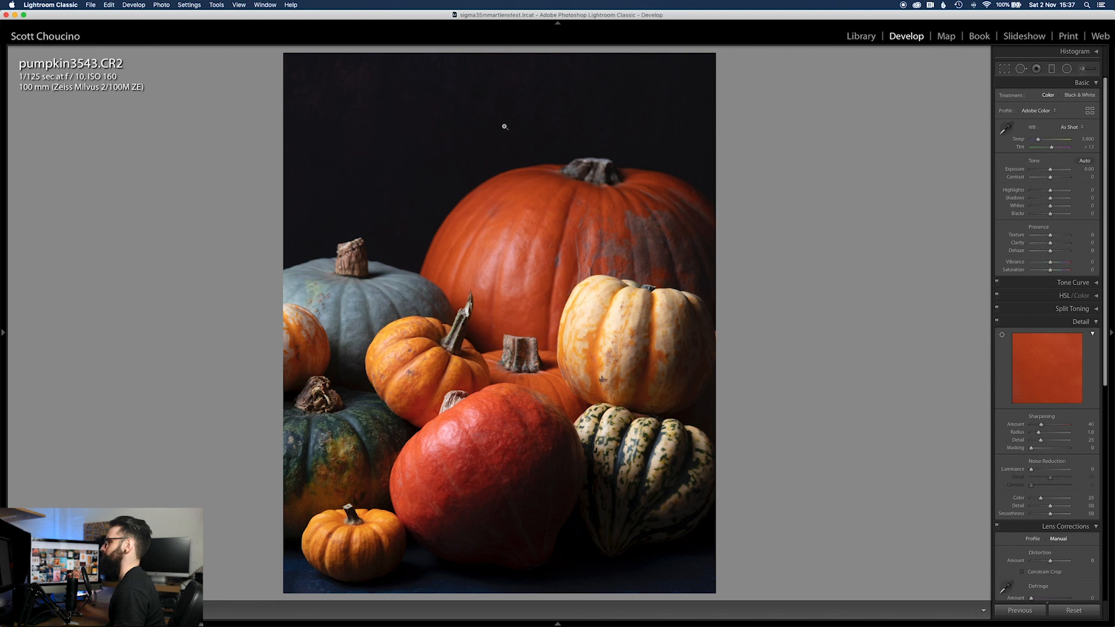
- Raise the photo's Shadows to +100 and lower Blacks to −41, checking the dark gaps between the front pumpkins up close
{"action": "left_click_drag", "start_coordinate": [1083, 198], "coordinate": [1090, 200]}
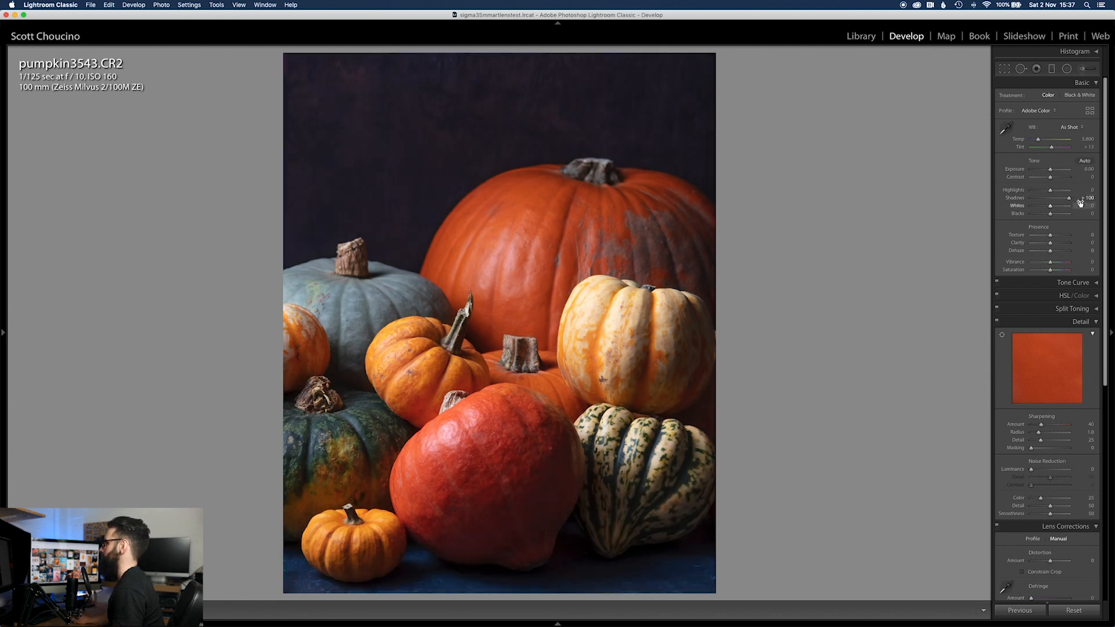
{"action": "left_click_drag", "start_coordinate": [1045, 215], "coordinate": [1006, 217]}
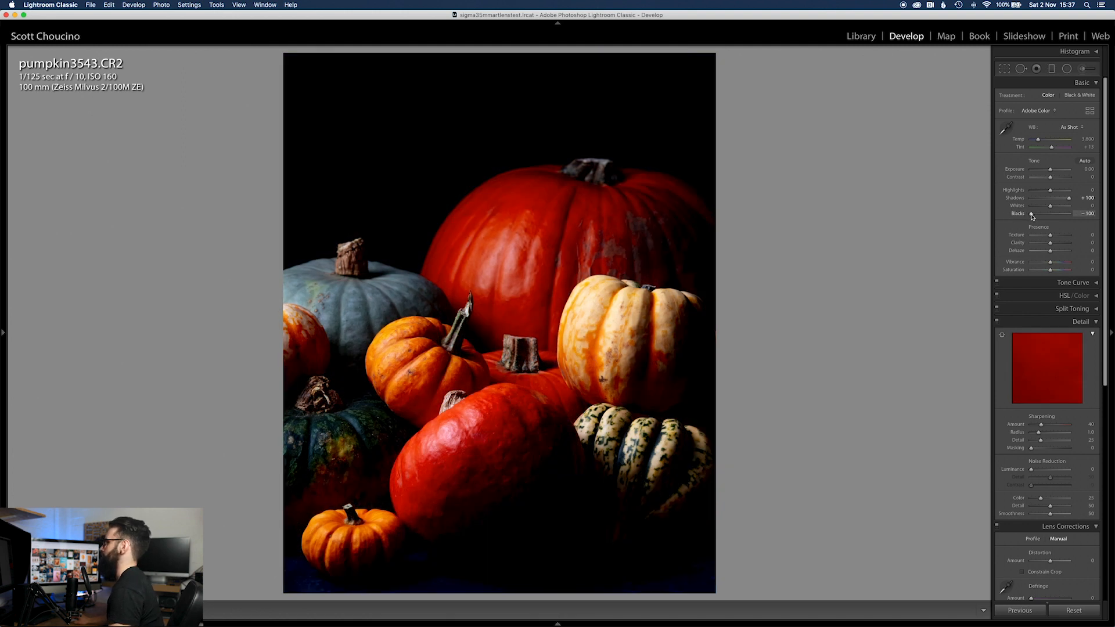
{"action": "left_click", "coordinate": [1032, 216], "text": "alt"}
{"action": "left_click_drag", "start_coordinate": [1032, 216], "coordinate": [1040, 216]}
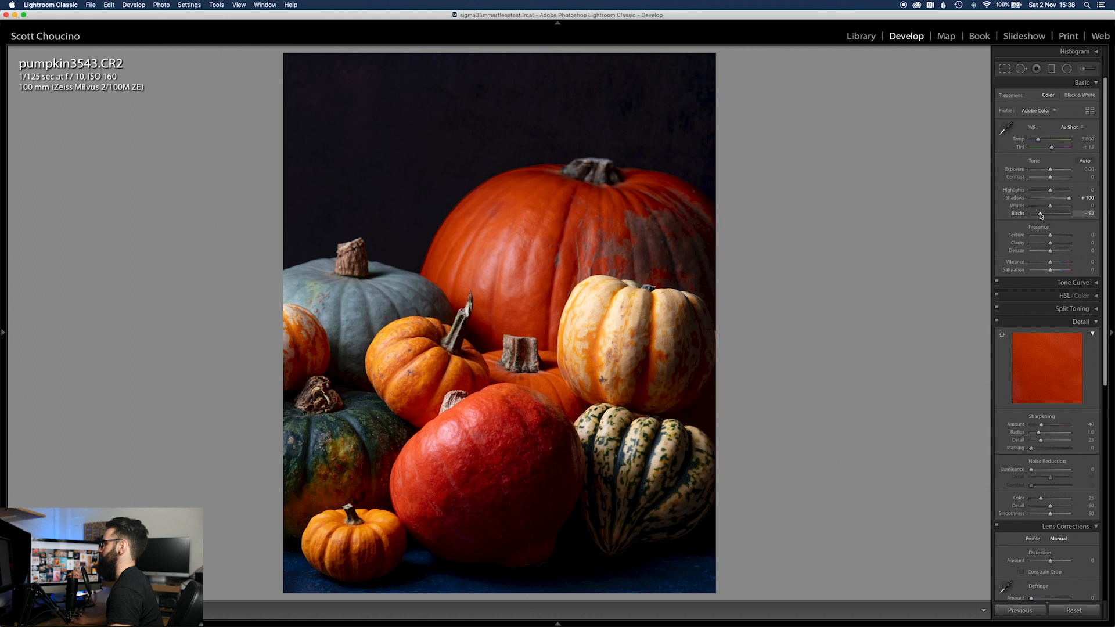
{"action": "left_click", "coordinate": [573, 547]}
{"action": "scroll", "coordinate": [647, 422], "scroll_direction": "down", "scroll_amount": 3}
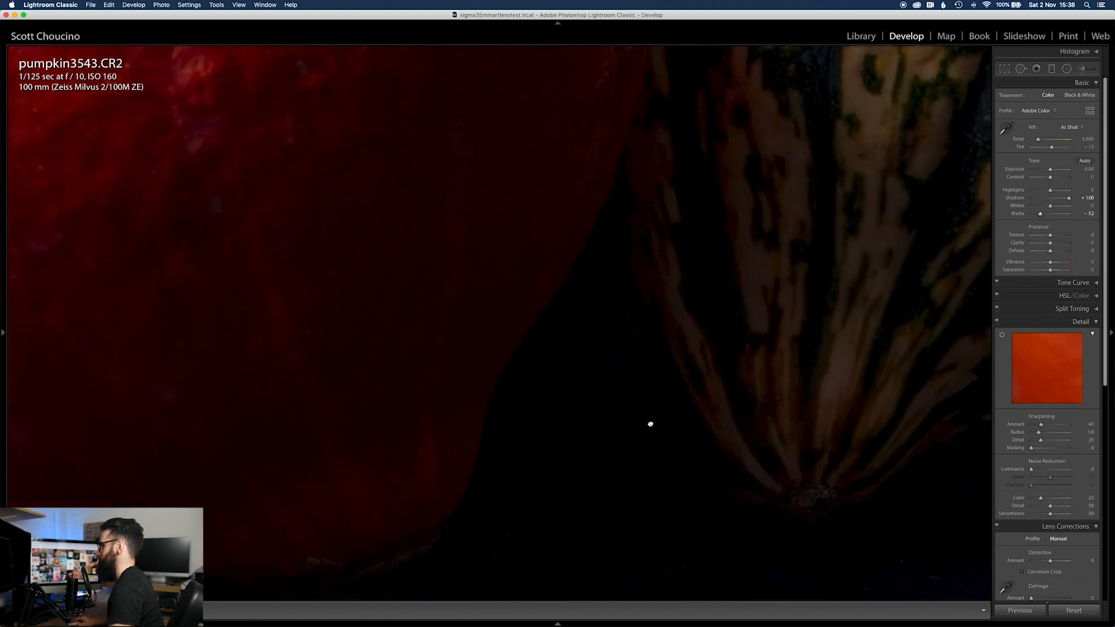
{"action": "left_click_drag", "start_coordinate": [1040, 216], "coordinate": [1044, 215]}
{"action": "left_click_drag", "start_coordinate": [548, 463], "coordinate": [863, 159]}
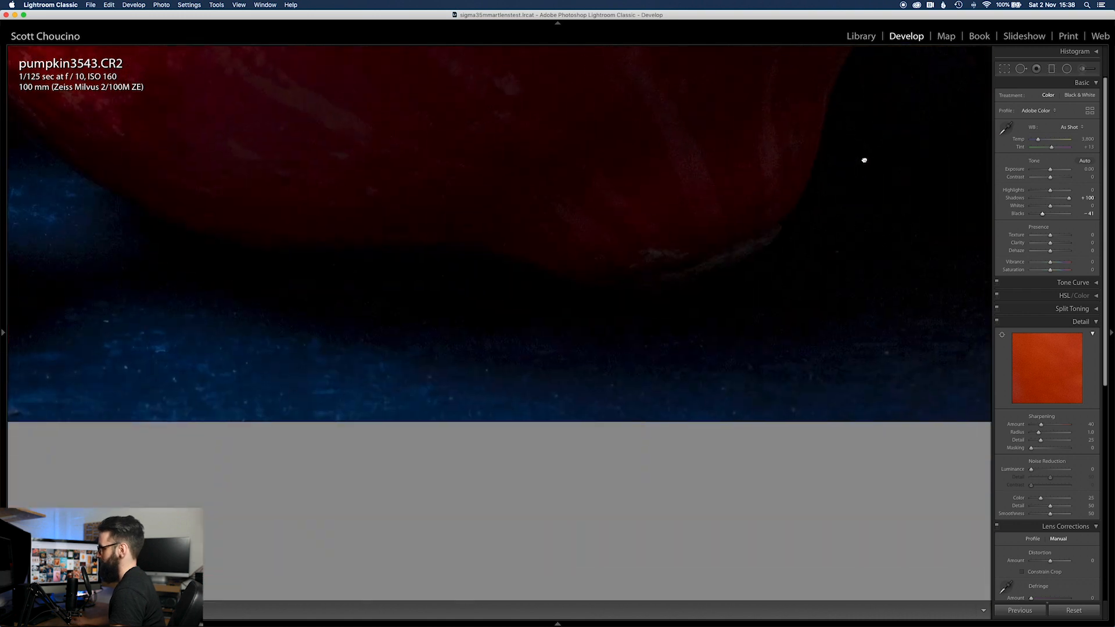
{"action": "left_click_drag", "start_coordinate": [531, 190], "coordinate": [705, 281]}
{"action": "left_click", "coordinate": [705, 281]}
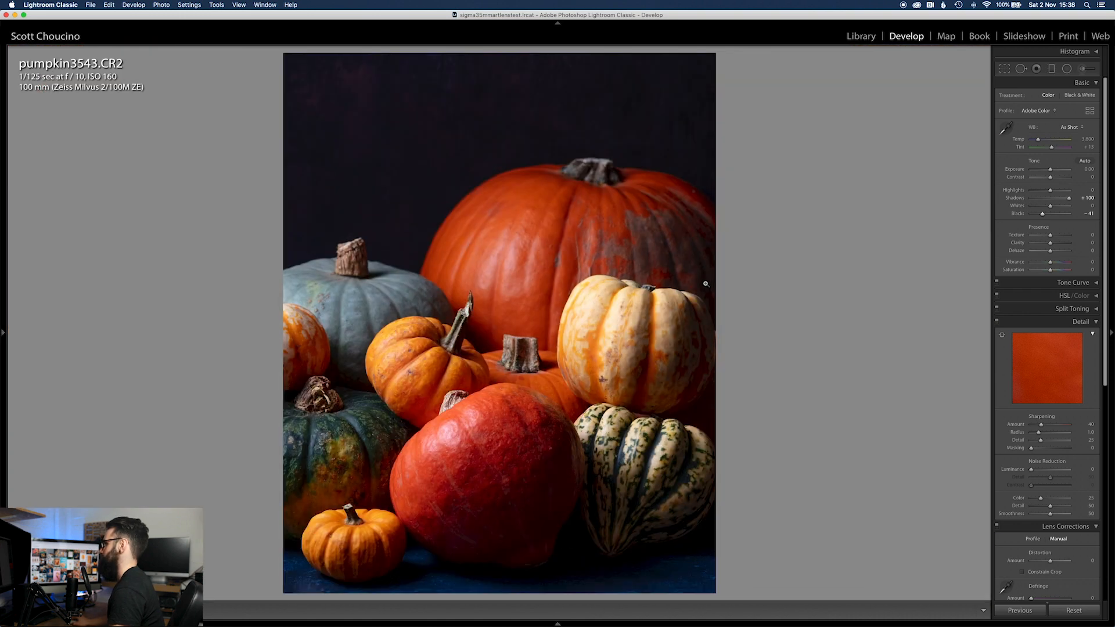
- Reduce the photo's Shadows to +55
{"action": "left_click", "coordinate": [1069, 200], "text": "alt"}
{"action": "mouse_move", "coordinate": [1070, 201]}
{"action": "left_mouse_down"}
{"action": "mouse_move", "coordinate": [1059, 201]}
{"action": "mouse_move", "coordinate": [1070, 202]}
{"action": "left_mouse_up"}
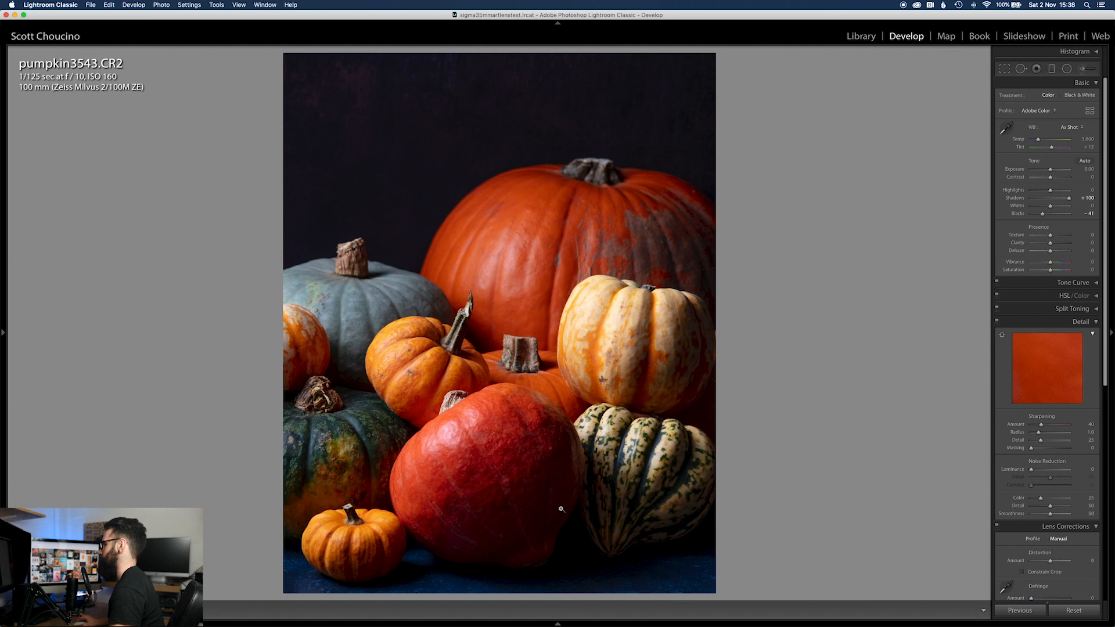
{"action": "left_click", "coordinate": [1063, 202]}
{"action": "mouse_move", "coordinate": [1056, 201]}
{"action": "left_mouse_down"}
{"action": "mouse_move", "coordinate": [1014, 201]}
{"action": "mouse_move", "coordinate": [1061, 201]}
{"action": "left_mouse_up"}
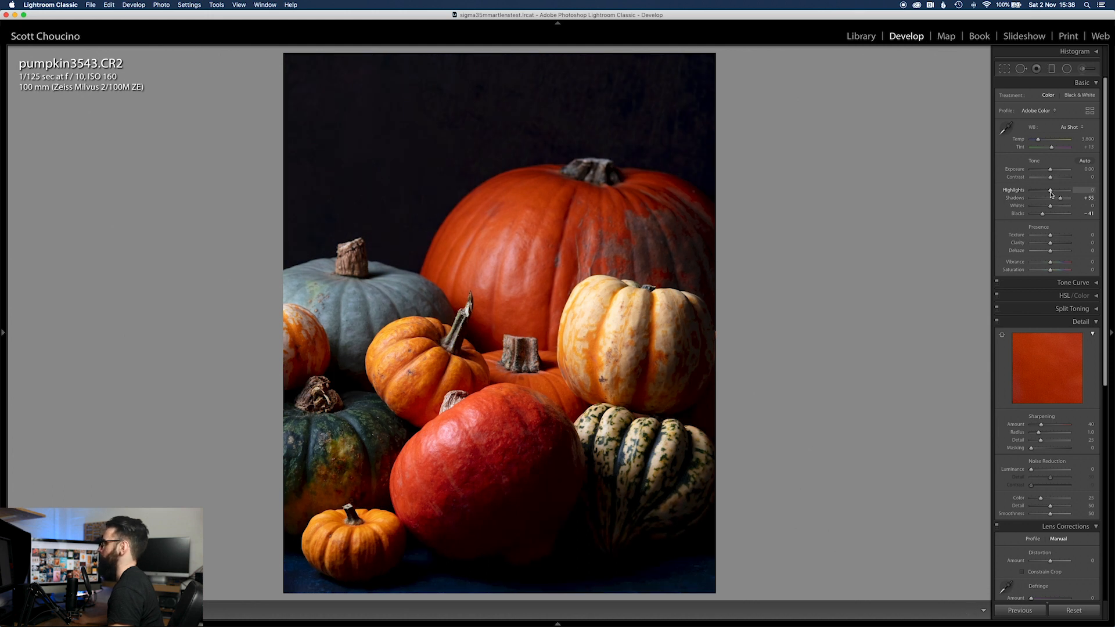
- Set the photo's Highlights to +21 and Whites to +35, checking the pale pumpkin for blown-out detail
{"action": "mouse_move", "coordinate": [1057, 192]}
{"action": "left_mouse_down"}
{"action": "mouse_move", "coordinate": [1083, 192]}
{"action": "mouse_move", "coordinate": [1056, 193]}
{"action": "left_mouse_up"}
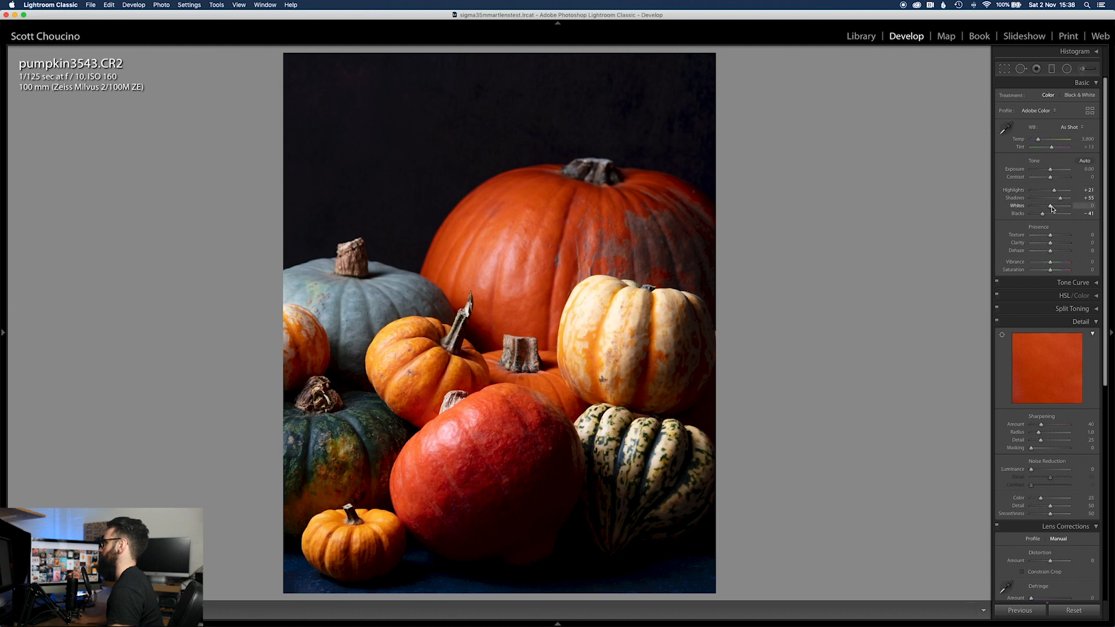
{"action": "left_click", "coordinate": [1051, 207], "text": "alt"}
{"action": "left_click_drag", "start_coordinate": [1073, 208], "coordinate": [1056, 208]}
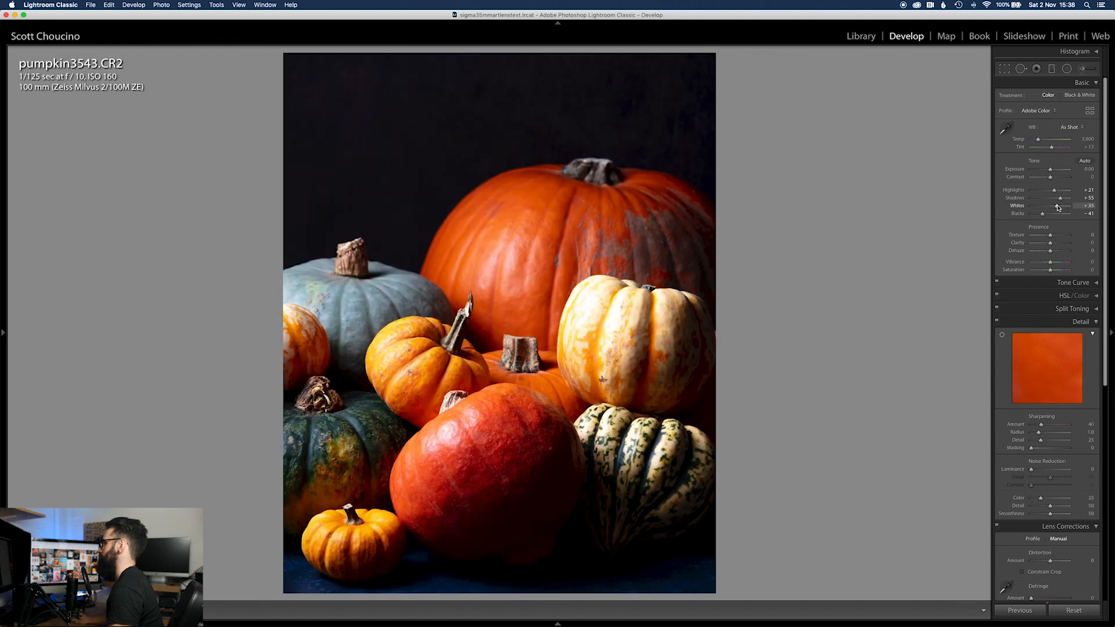
{"action": "left_click", "coordinate": [592, 322]}
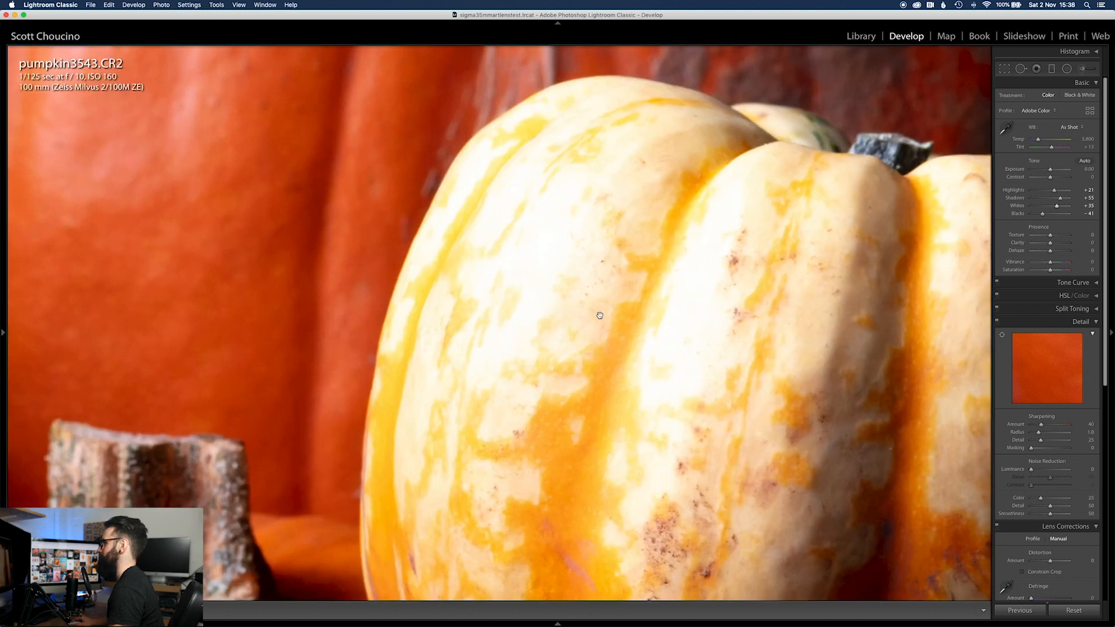
{"action": "left_click", "coordinate": [636, 354]}
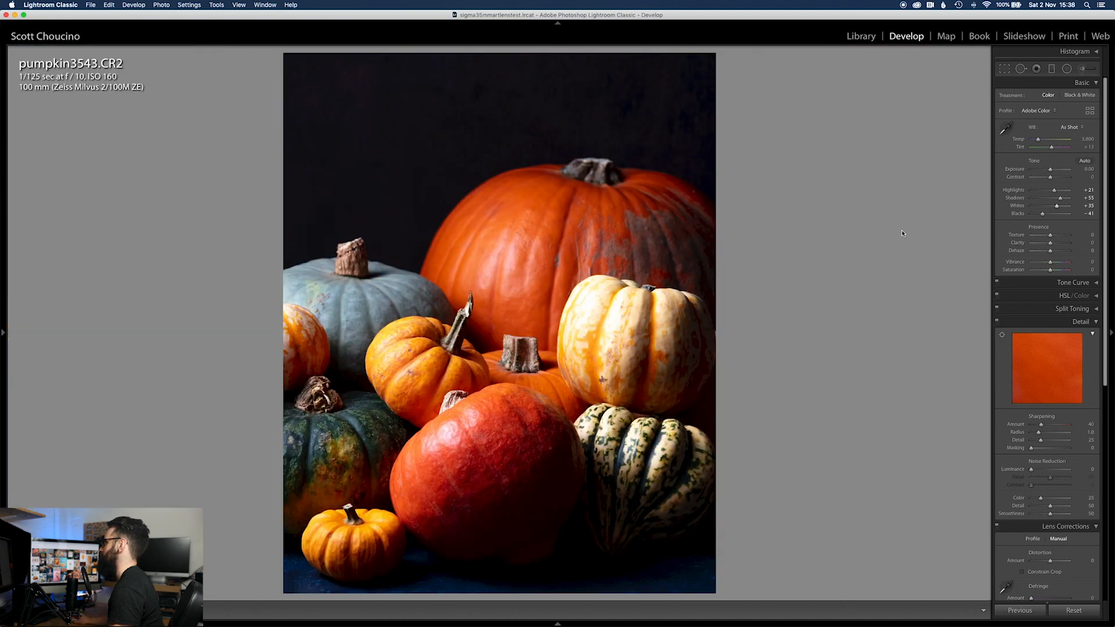
- Paint a size 20 adjustment brush with reduced Whites over the bright area of the pale pumpkin and set its Highlights to −32
{"action": "left_click", "coordinate": [1083, 68]}
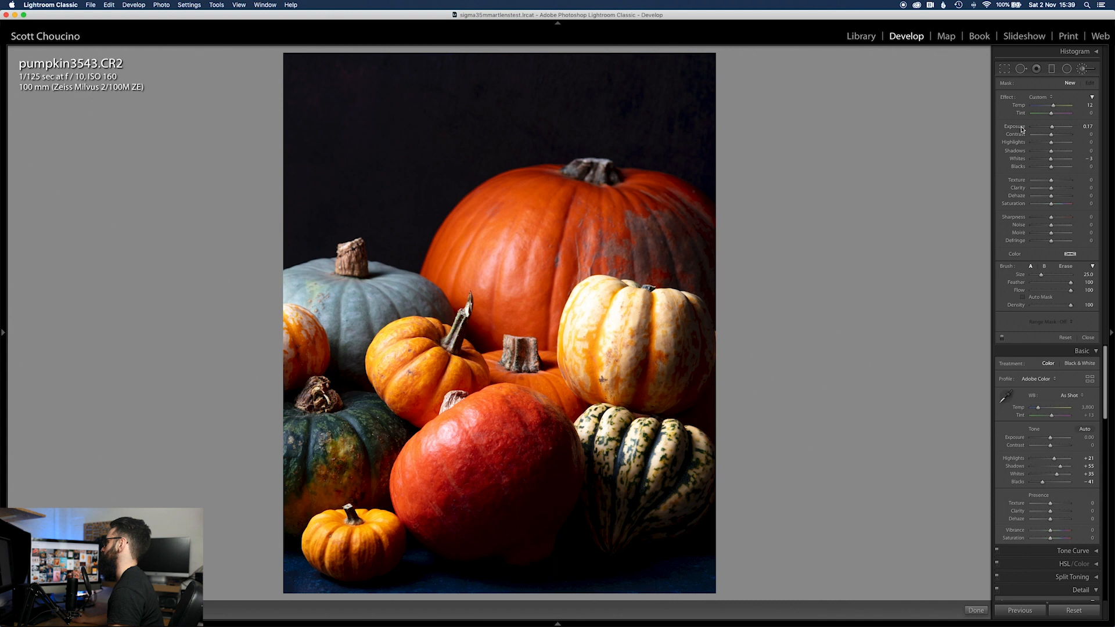
{"action": "mouse_move", "coordinate": [1050, 158]}
{"action": "left_mouse_down"}
{"action": "mouse_move", "coordinate": [1040, 159]}
{"action": "mouse_move", "coordinate": [1044, 145]}
{"action": "left_mouse_up"}
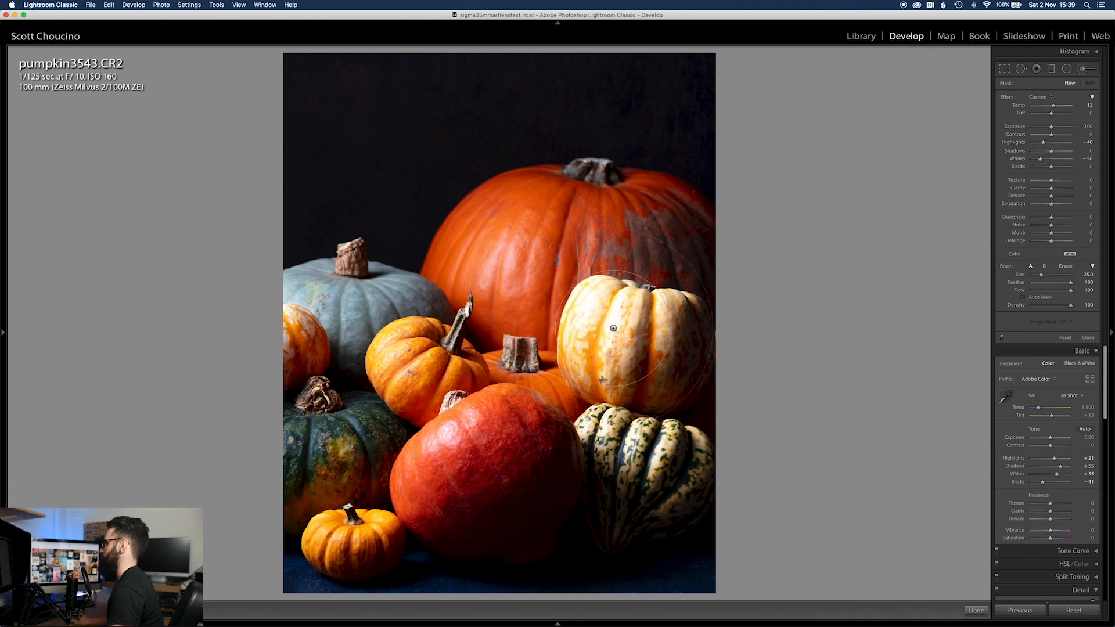
{"action": "key", "text": "bracketleft"}
{"action": "mouse_move", "coordinate": [616, 327]}
{"action": "left_mouse_down"}
{"action": "mouse_move", "coordinate": [669, 336]}
{"action": "mouse_move", "coordinate": [662, 305]}
{"action": "left_mouse_up"}
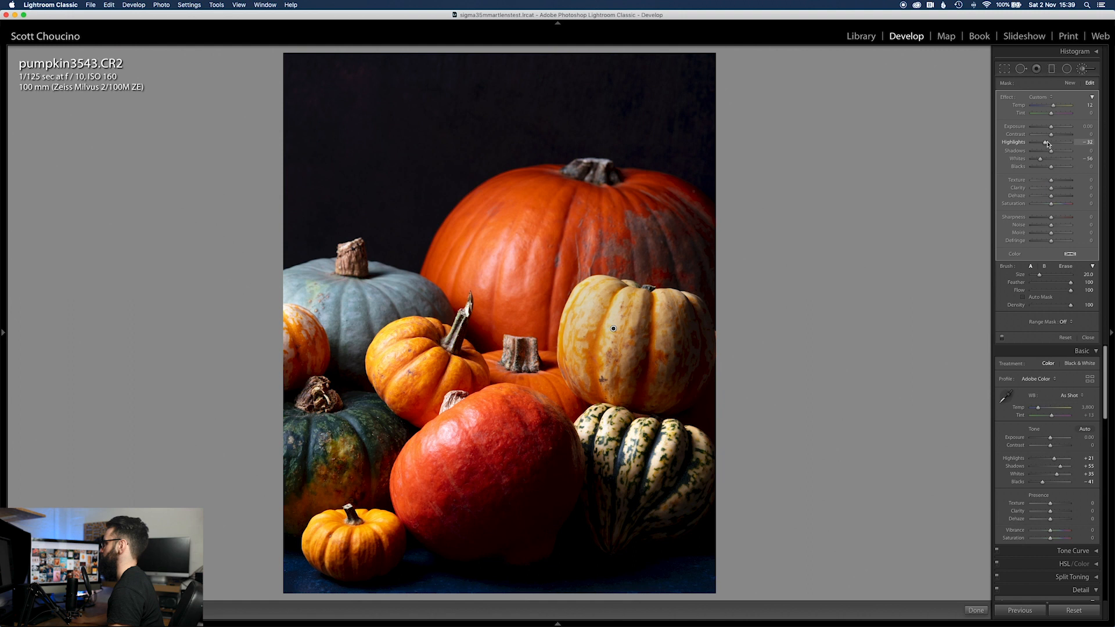
{"action": "left_click_drag", "start_coordinate": [1042, 162], "coordinate": [1049, 161]}
{"action": "key", "text": "k"}
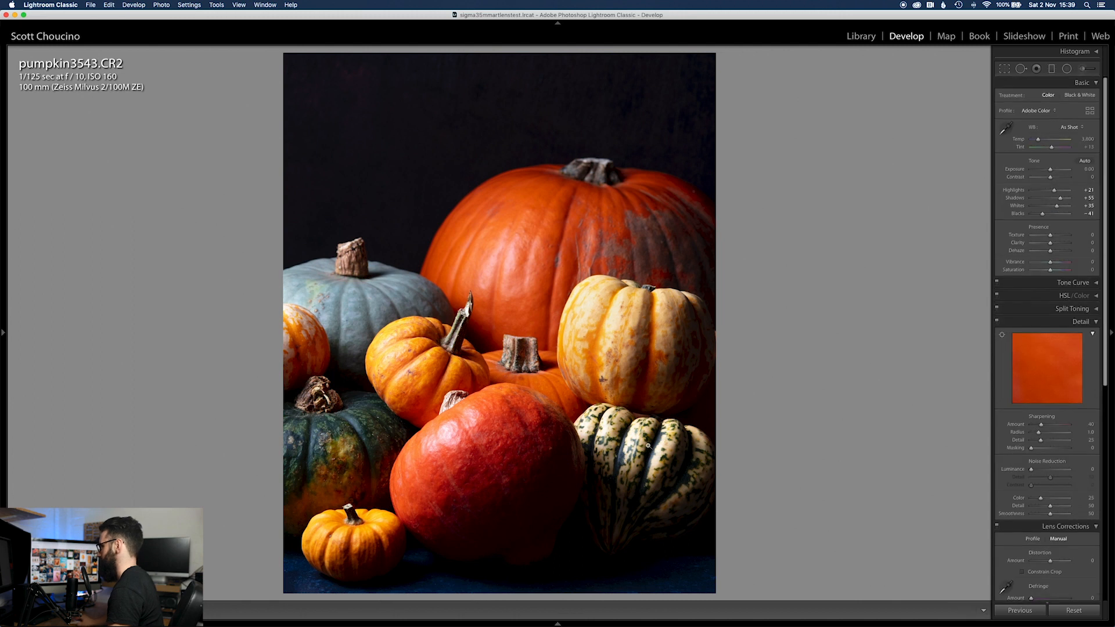
- Paint a new size 8 adjustment brush over the striped green gourd with Highlights at −40 and set Whites to −17
{"action": "left_click", "coordinate": [1082, 70]}
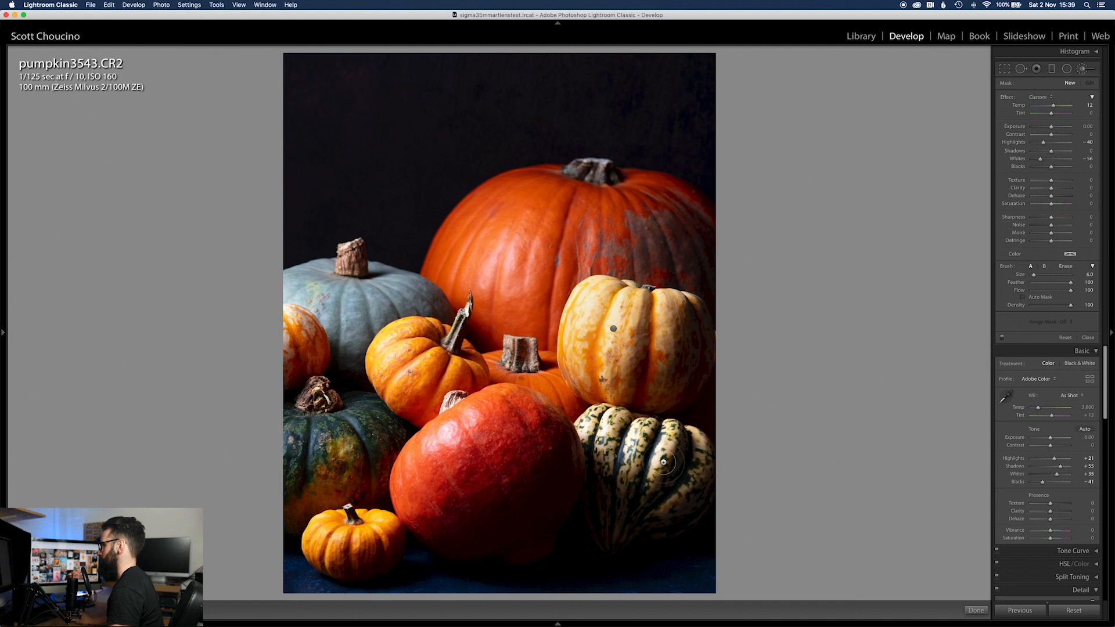
{"action": "scroll", "coordinate": [598, 450], "scroll_direction": "up", "scroll_amount": 3}
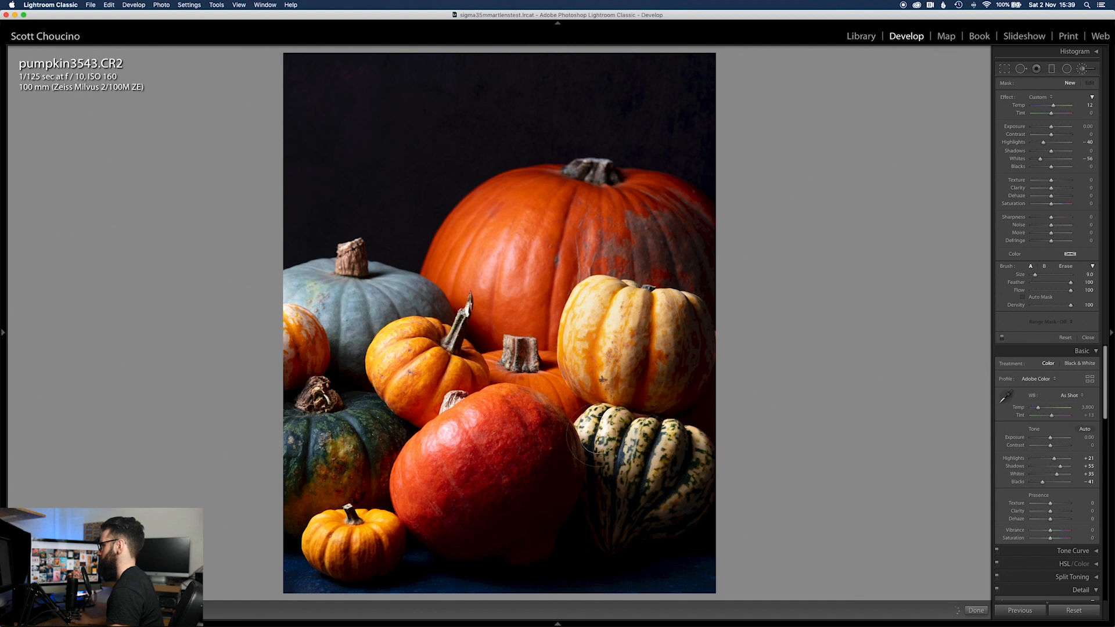
{"action": "left_click", "coordinate": [587, 430]}
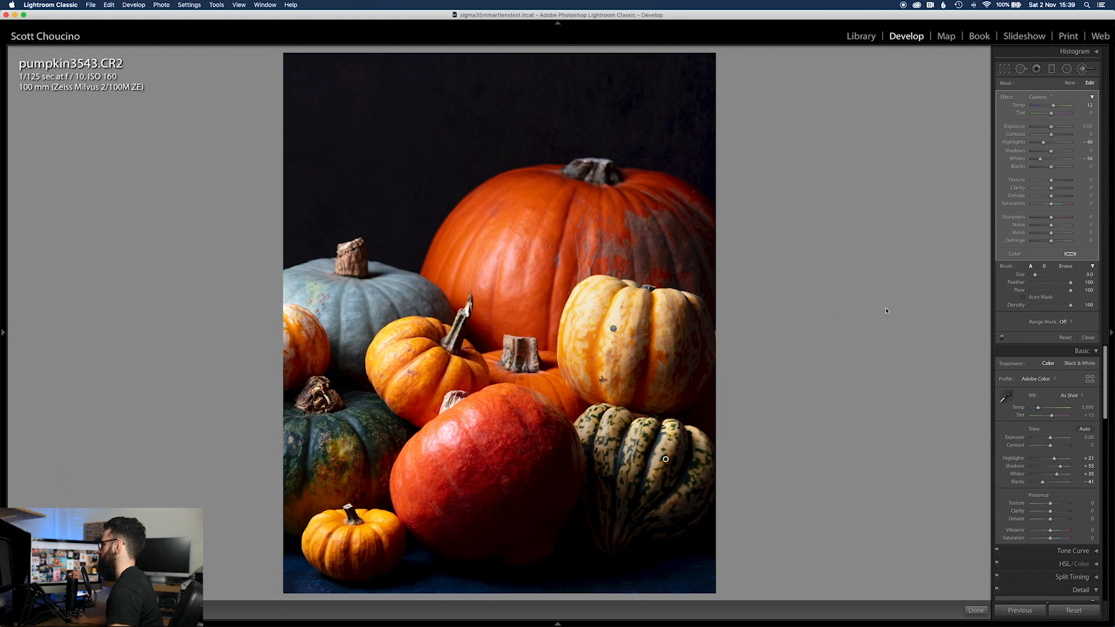
{"action": "left_click_drag", "start_coordinate": [1040, 159], "coordinate": [1048, 160]}
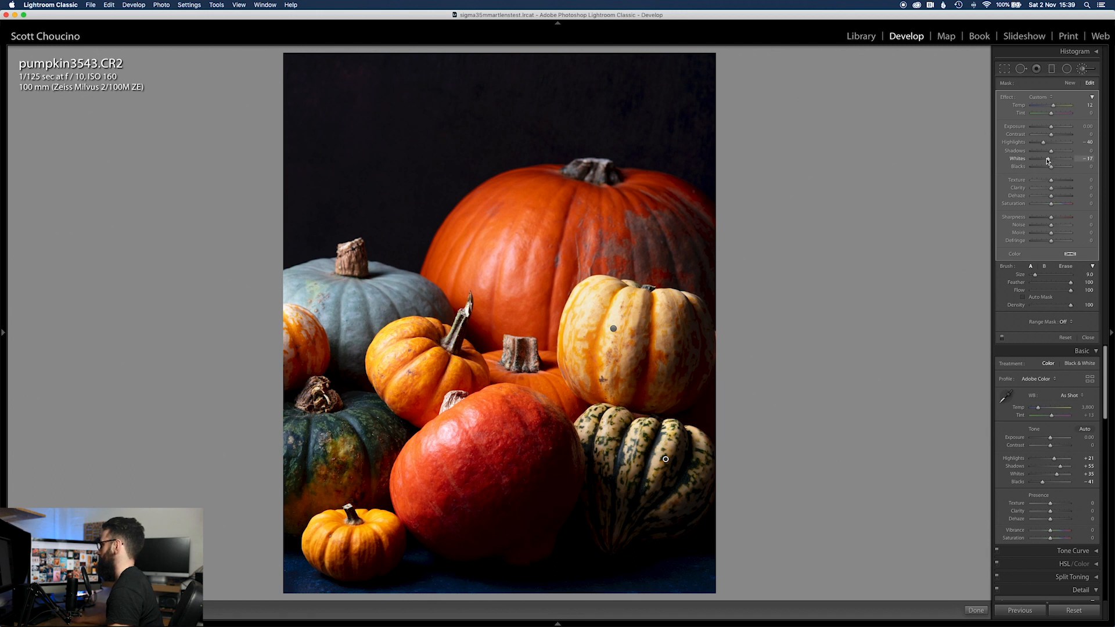
{"action": "key", "text": "k"}
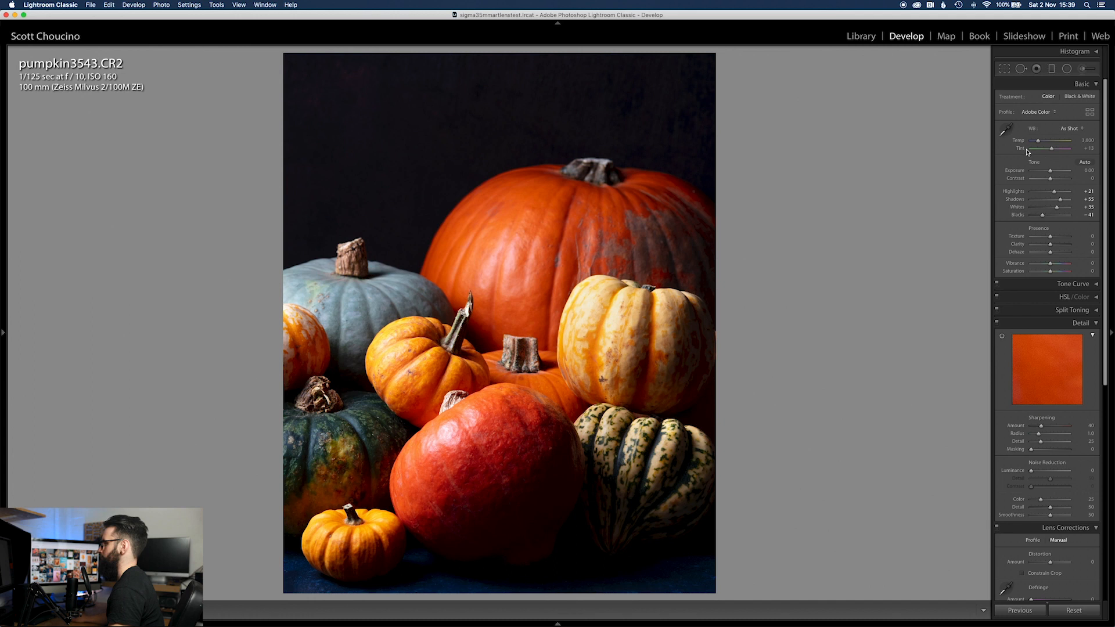
- Paint a new adjustment brush over the red pumpkin's bright stem with Highlights at −40 and Whites at −56
{"action": "left_click", "coordinate": [446, 405]}
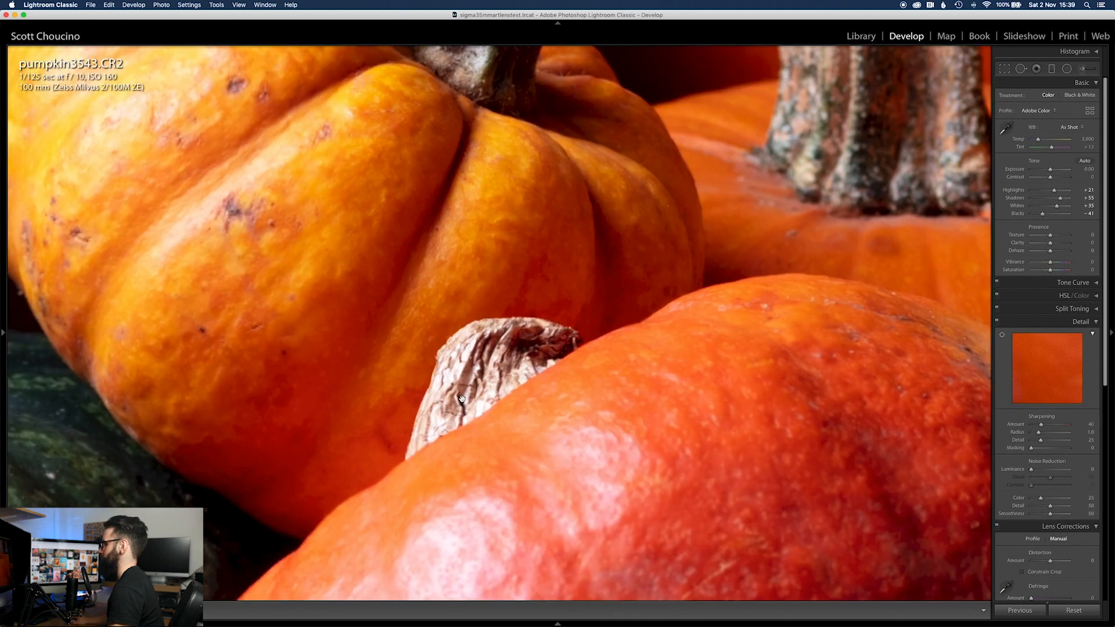
{"action": "left_click_drag", "start_coordinate": [473, 399], "coordinate": [513, 383]}
{"action": "left_click", "coordinate": [1087, 69]}
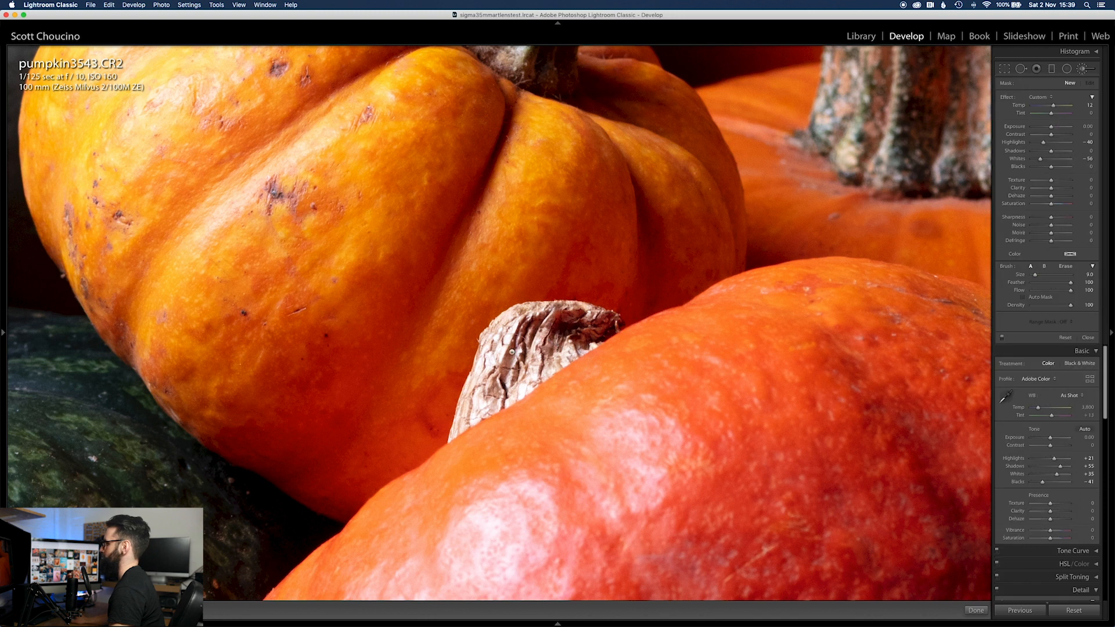
{"action": "left_click_drag", "start_coordinate": [480, 396], "coordinate": [531, 332]}
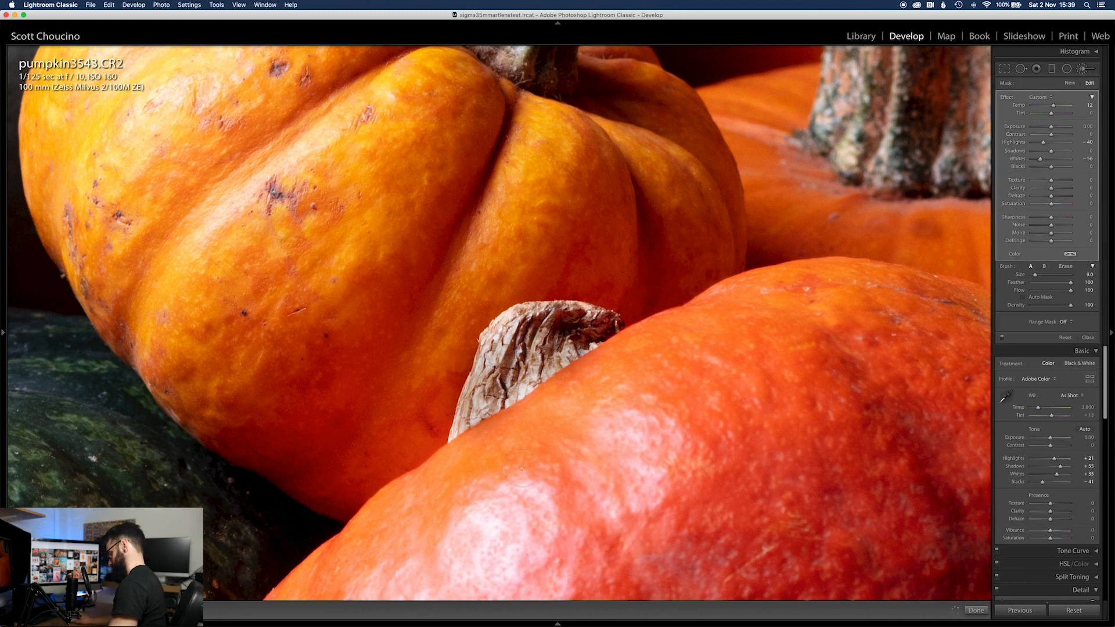
- Enlarge the brush to size 15 and soften the stem adjustment to Whites −9 and Highlights −21
{"action": "key", "text": "z"}
{"action": "scroll", "coordinate": [457, 432], "scroll_direction": "up", "scroll_amount": 3}
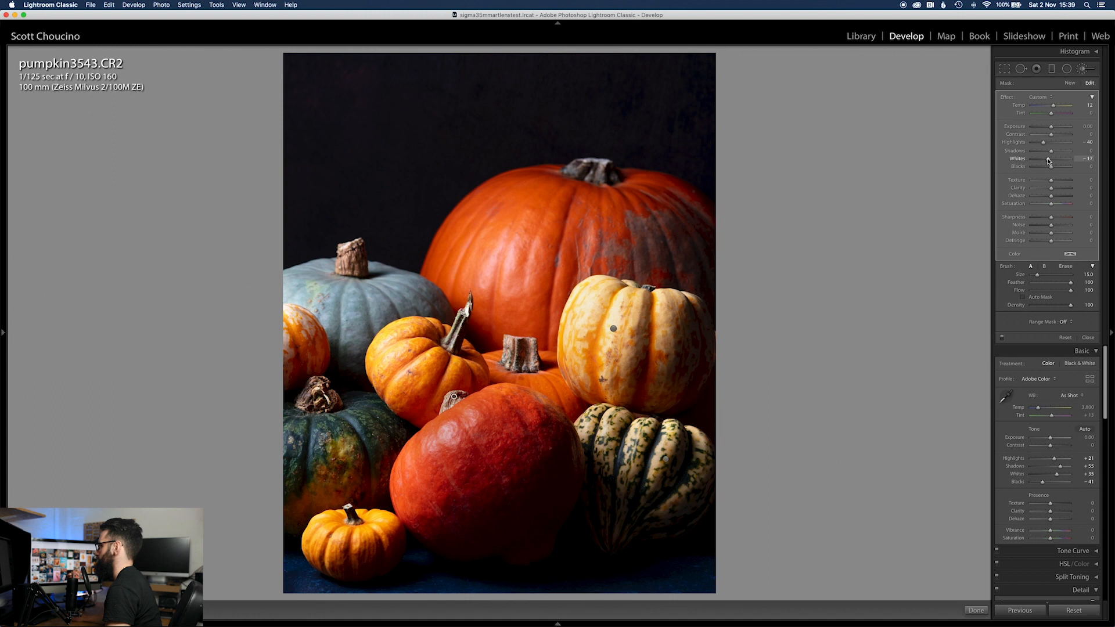
{"action": "left_click_drag", "start_coordinate": [1048, 161], "coordinate": [1050, 162]}
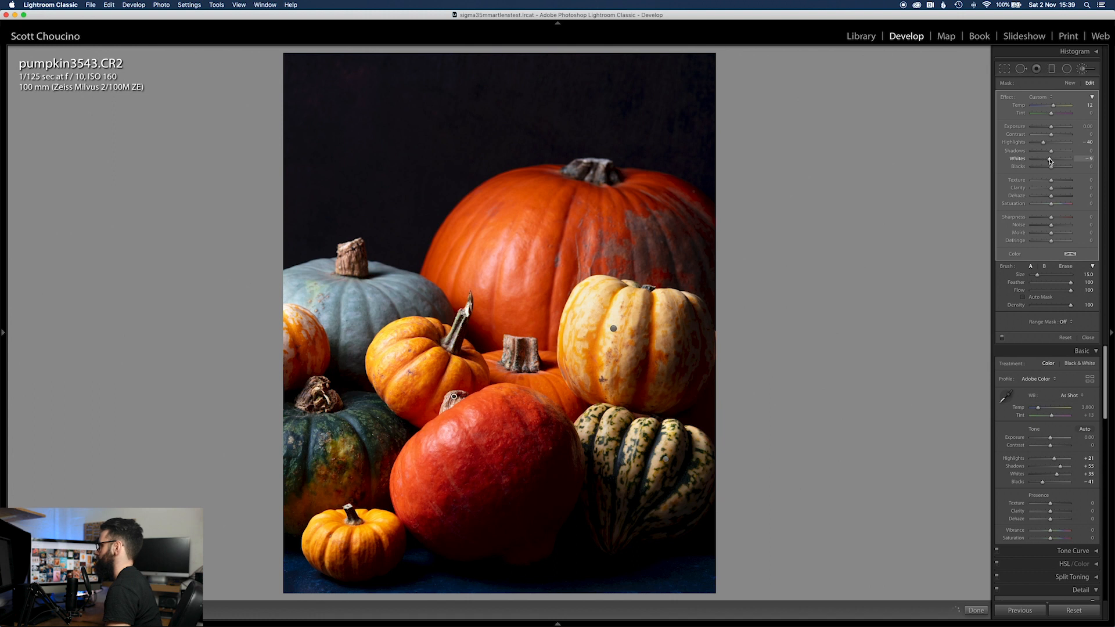
{"action": "left_click", "coordinate": [1047, 143]}
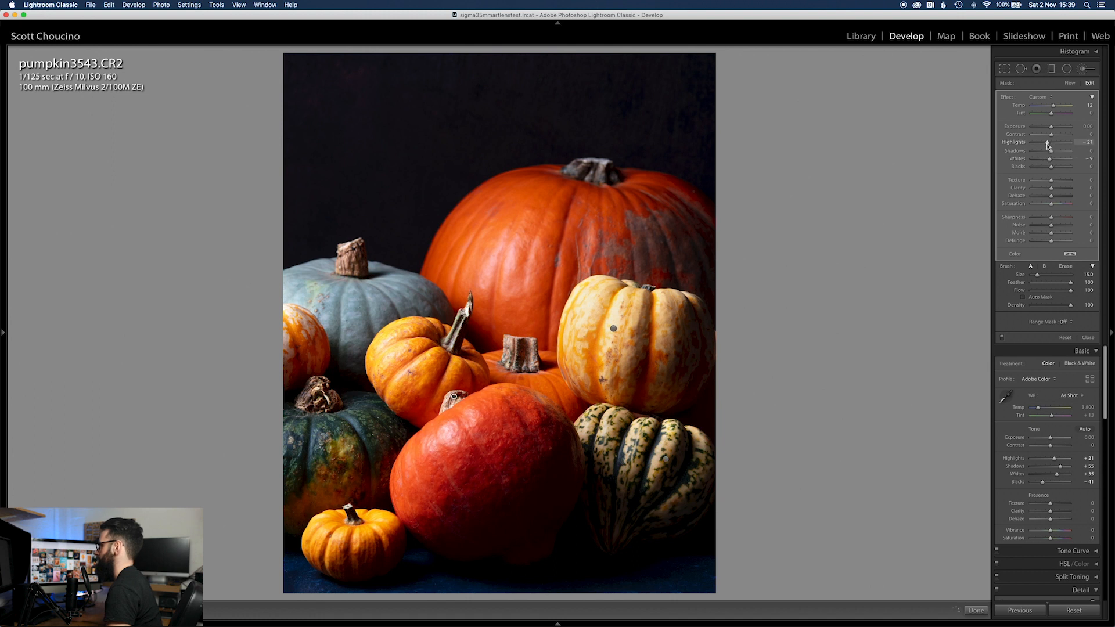
{"action": "key", "text": "k"}
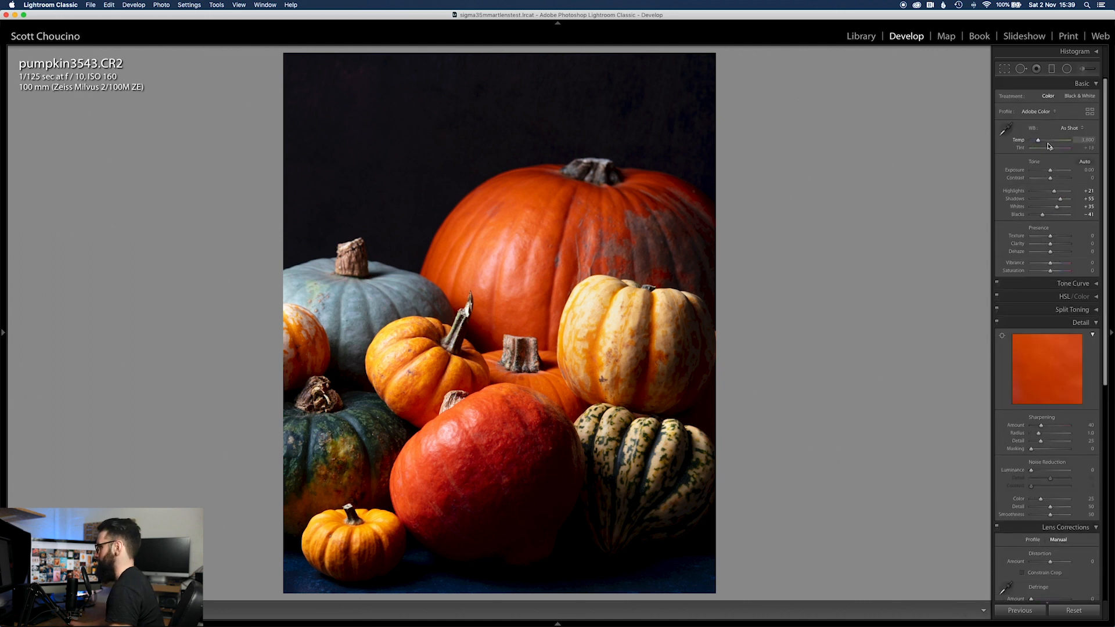
- Compare the photo with its unedited version, and set Texture to +71 and Clarity to +24
{"action": "key", "text": "backslash"}
{"action": "key", "text": "backslash"}
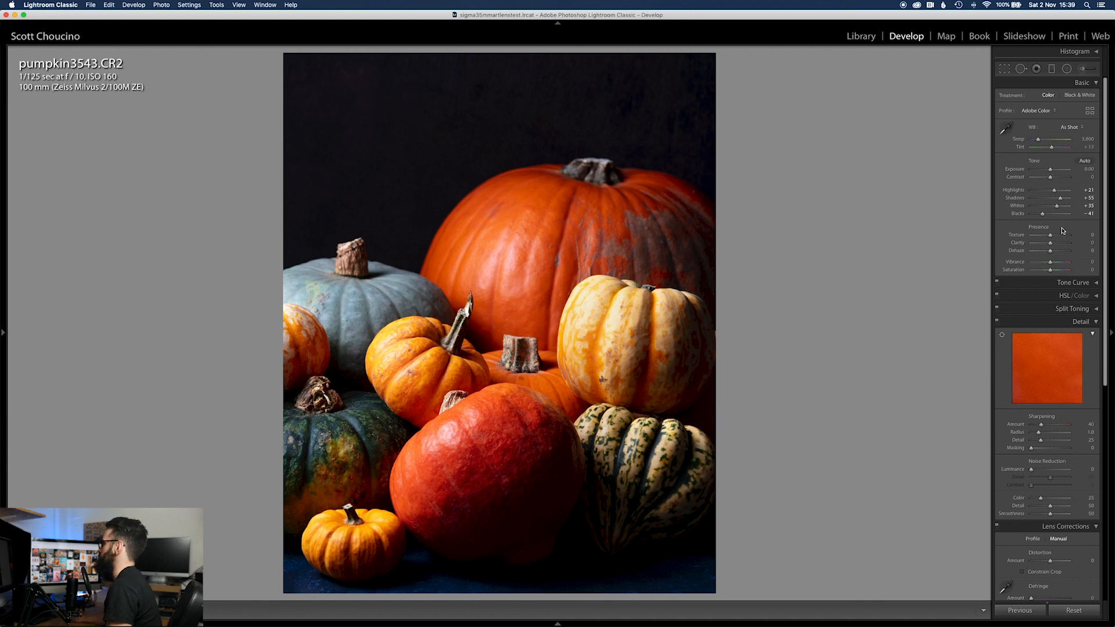
{"action": "left_click", "coordinate": [397, 373]}
{"action": "left_click", "coordinate": [397, 373]}
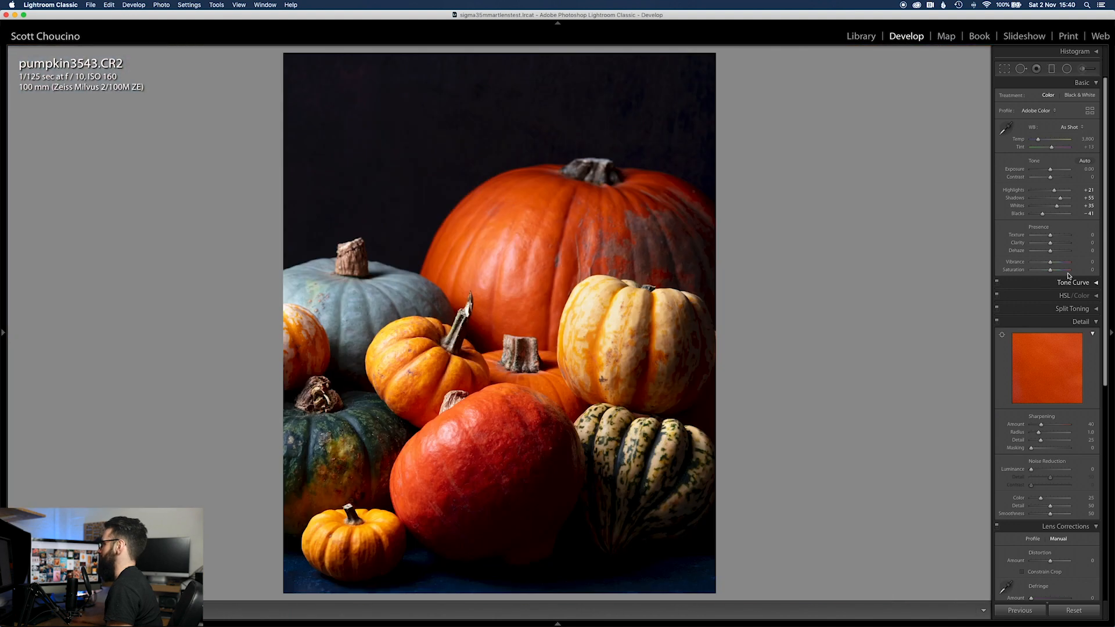
{"action": "left_click", "coordinate": [1061, 244]}
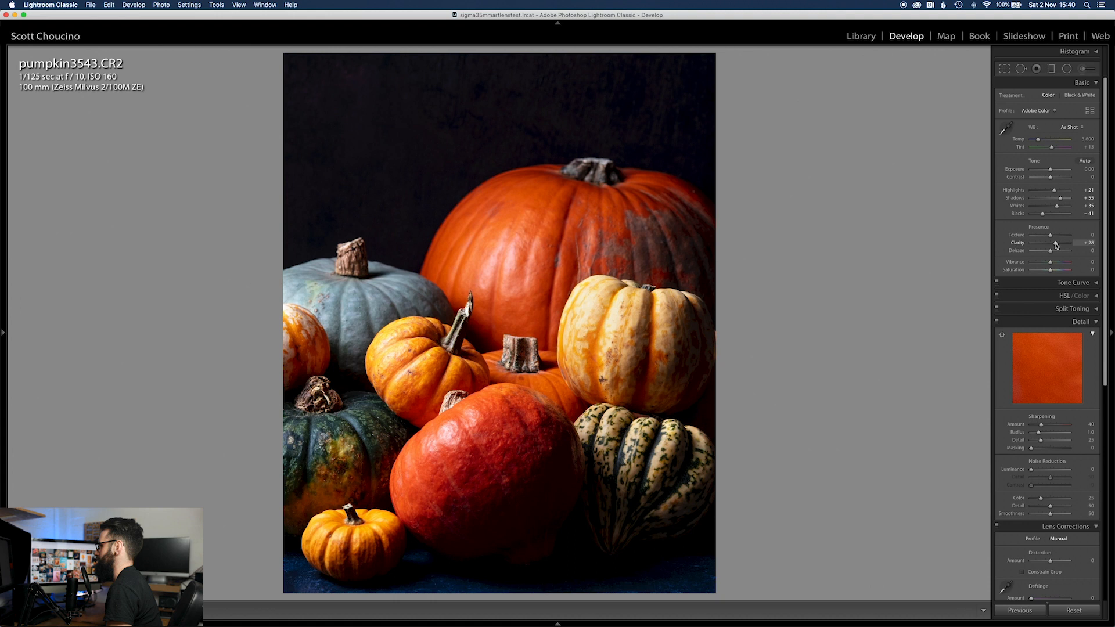
{"action": "left_click_drag", "start_coordinate": [1050, 236], "coordinate": [1076, 238]}
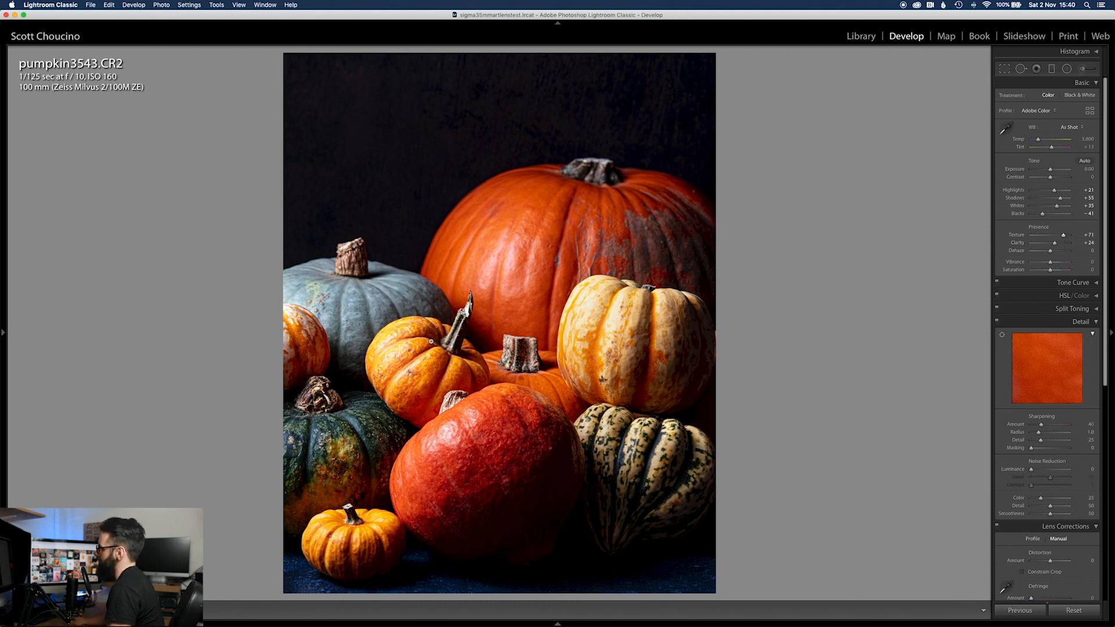
{"action": "left_click", "coordinate": [430, 341]}
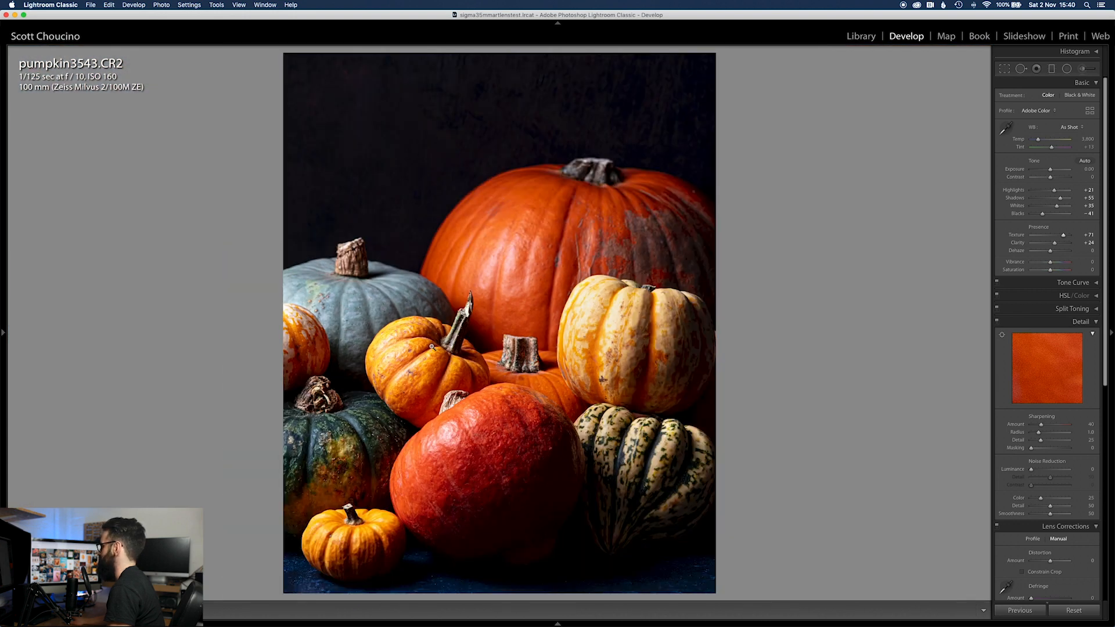
- Set Vibrance to −20 and compare the photo before and after the edits
{"action": "left_click", "coordinate": [1036, 265]}
{"action": "left_click_drag", "start_coordinate": [1036, 264], "coordinate": [1049, 265]}
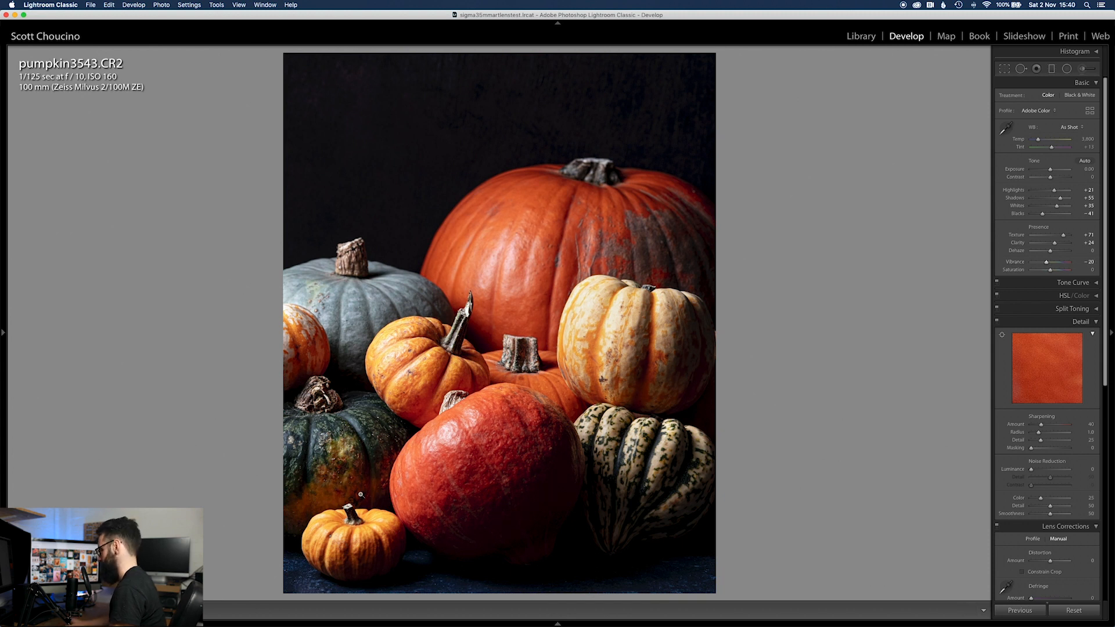
{"action": "key", "text": "backslash"}
{"action": "key", "text": "backslash"}
{"action": "key", "text": "backslash"}
{"action": "key", "text": "backslash"}
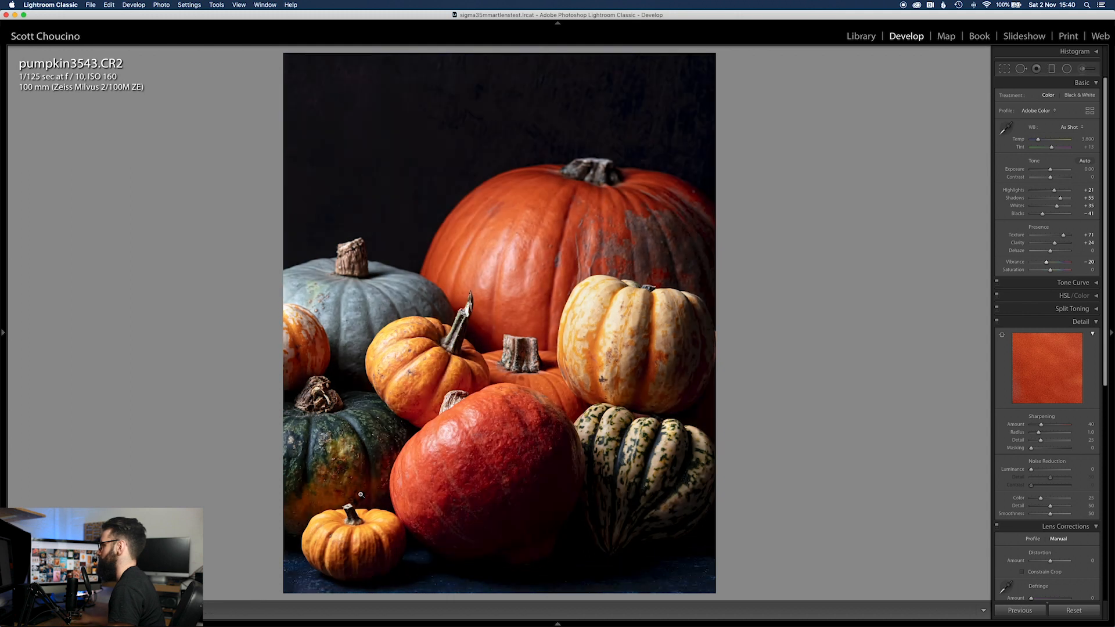
- Collapse the Basic adjustments and open the HSL adjustments
{"action": "left_click", "coordinate": [1081, 84]}
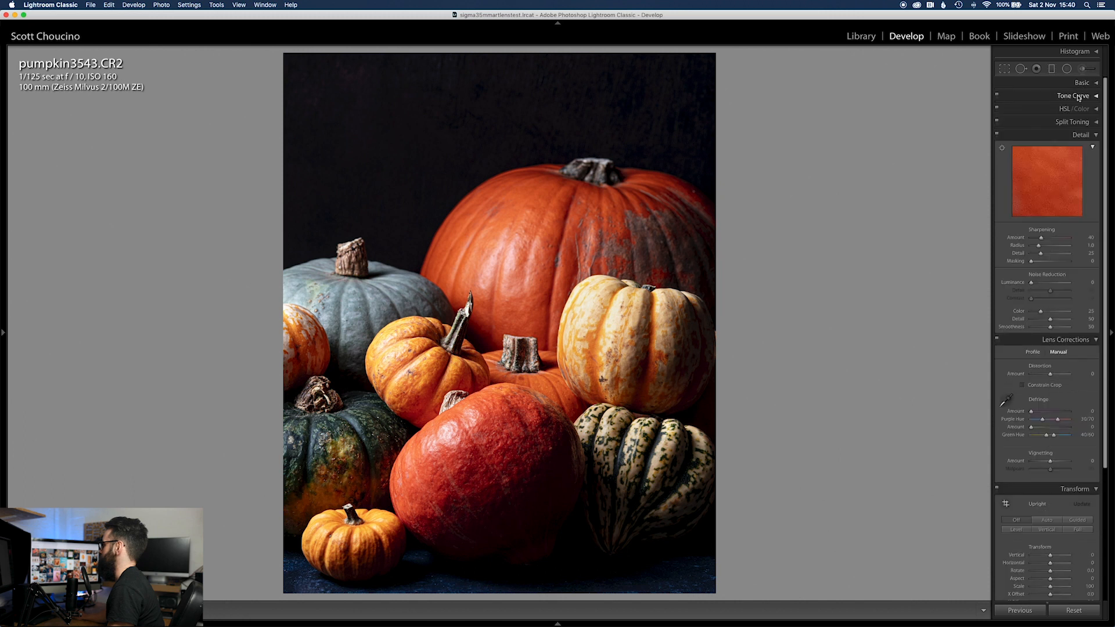
{"action": "left_click", "coordinate": [1078, 96]}
{"action": "left_click", "coordinate": [1077, 96]}
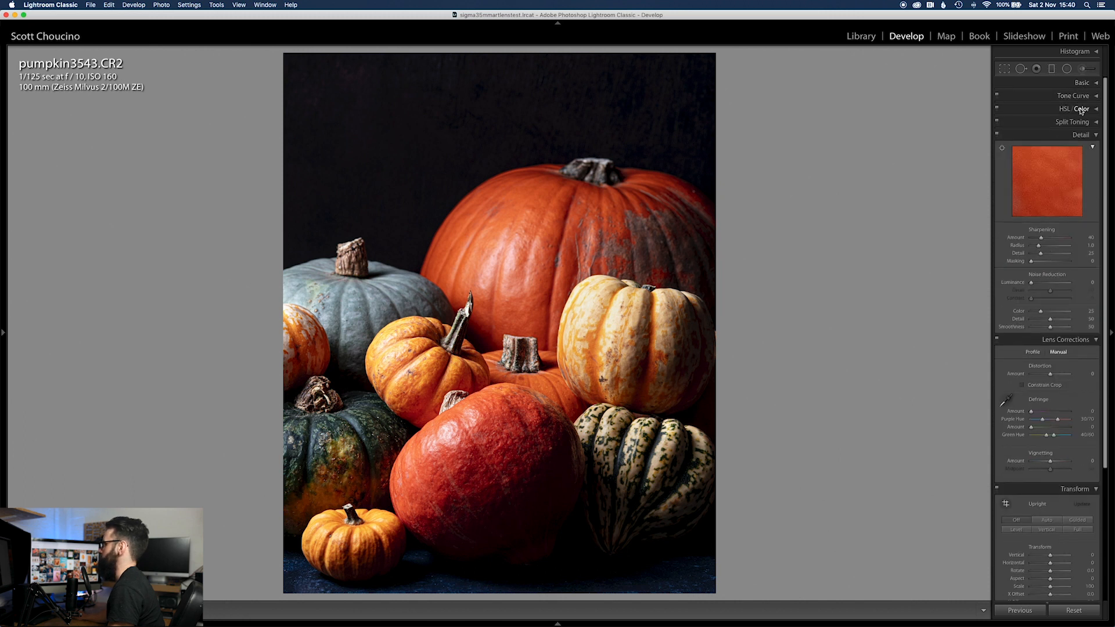
{"action": "left_click", "coordinate": [1065, 111]}
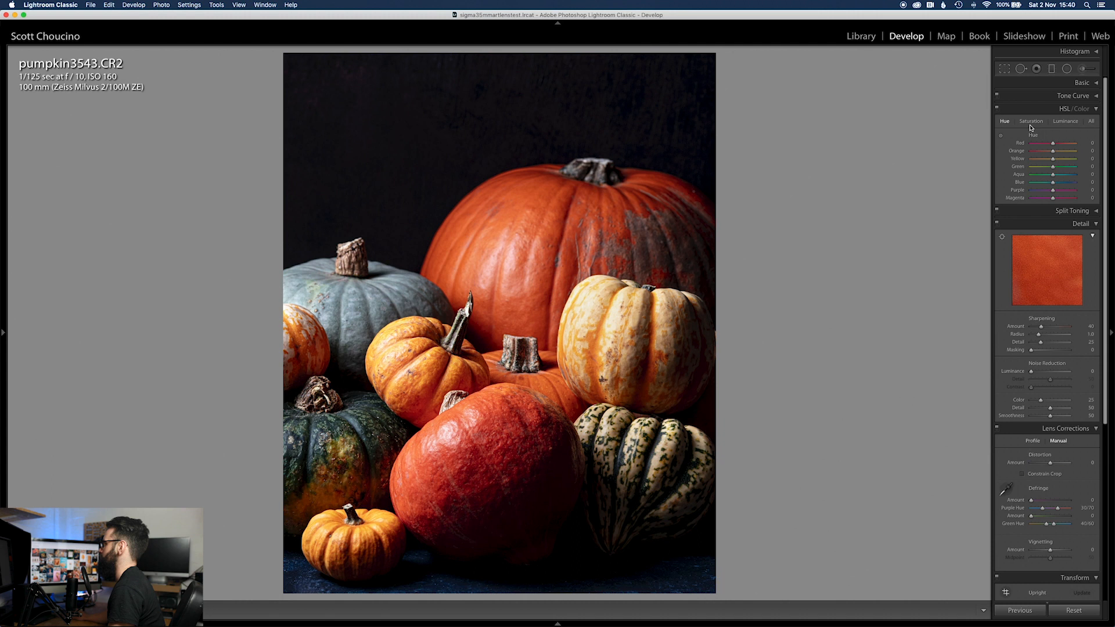
- Try a targeted saturation adjustment on the blue surface beneath the pumpkins
{"action": "left_click", "coordinate": [1001, 136]}
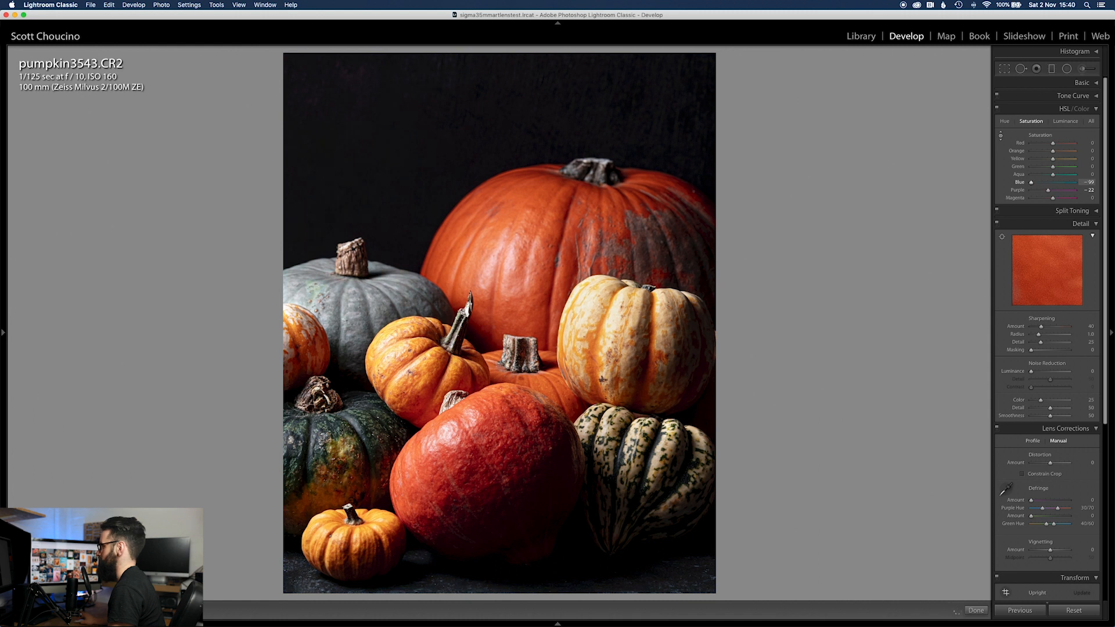
{"action": "left_click_drag", "start_coordinate": [325, 575], "coordinate": [325, 554]}
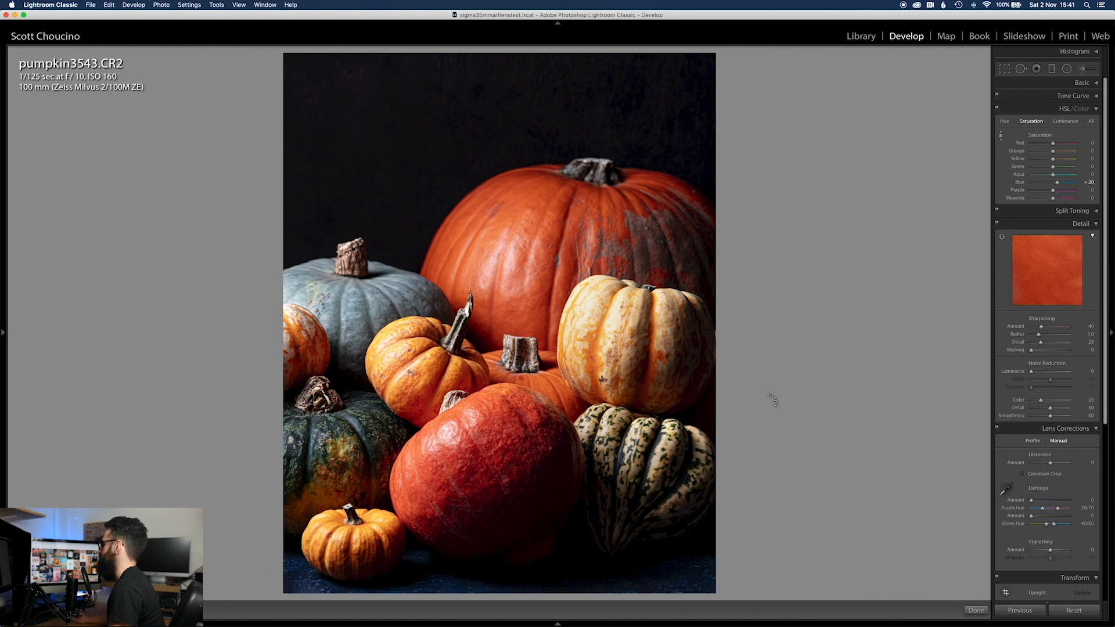
{"action": "left_click", "coordinate": [1001, 137]}
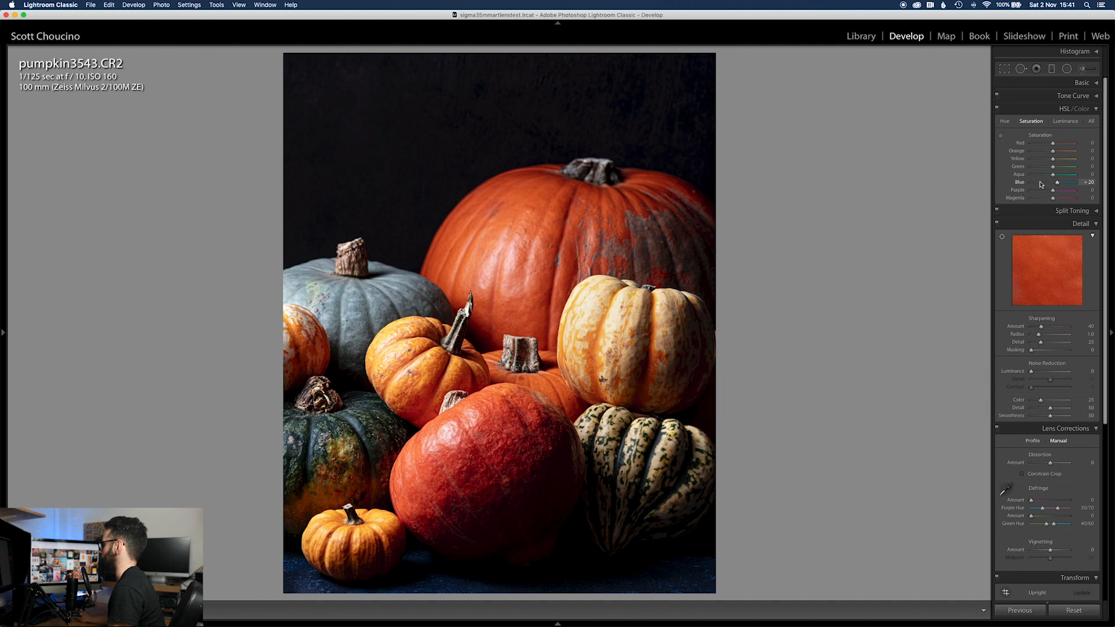
- Set the Blue saturation to −74 and check the blue-grey pumpkin up close with the HSL adjustments on and off
{"action": "left_click_drag", "start_coordinate": [1040, 184], "coordinate": [1034, 184]}
{"action": "left_click", "coordinate": [352, 583]}
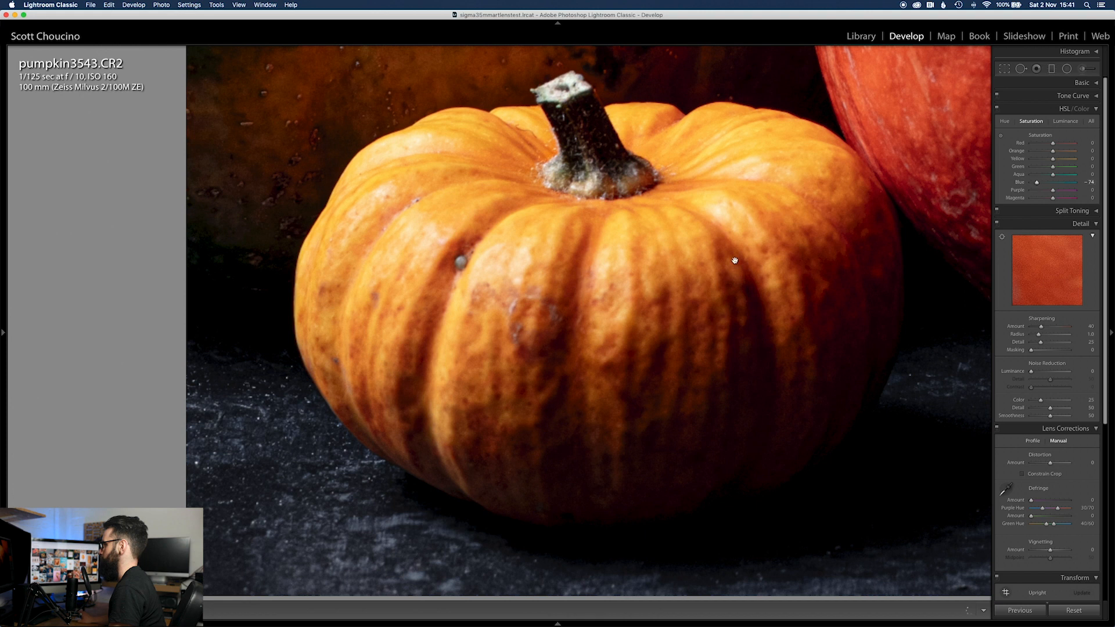
{"action": "left_click", "coordinate": [428, 328]}
{"action": "left_click", "coordinate": [351, 305]}
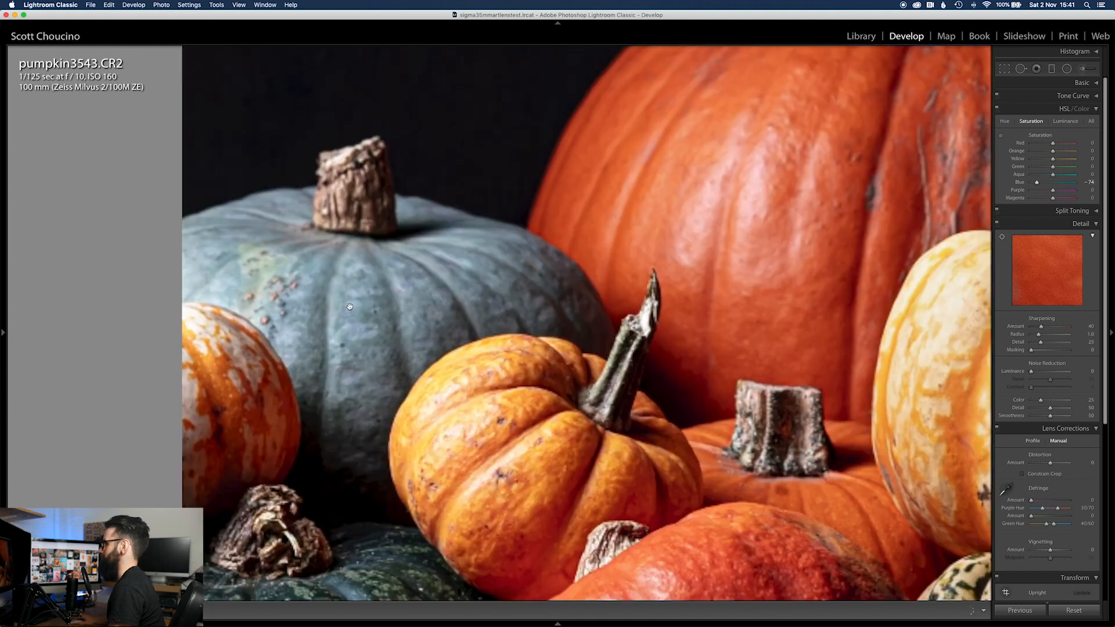
{"action": "left_click", "coordinate": [997, 109]}
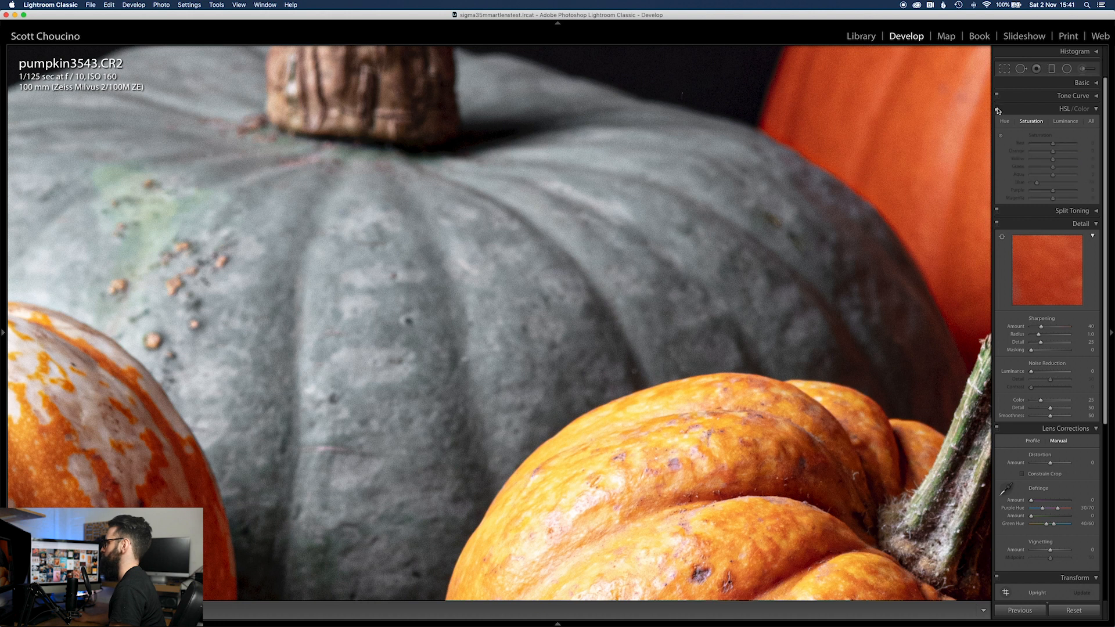
{"action": "left_click", "coordinate": [996, 109]}
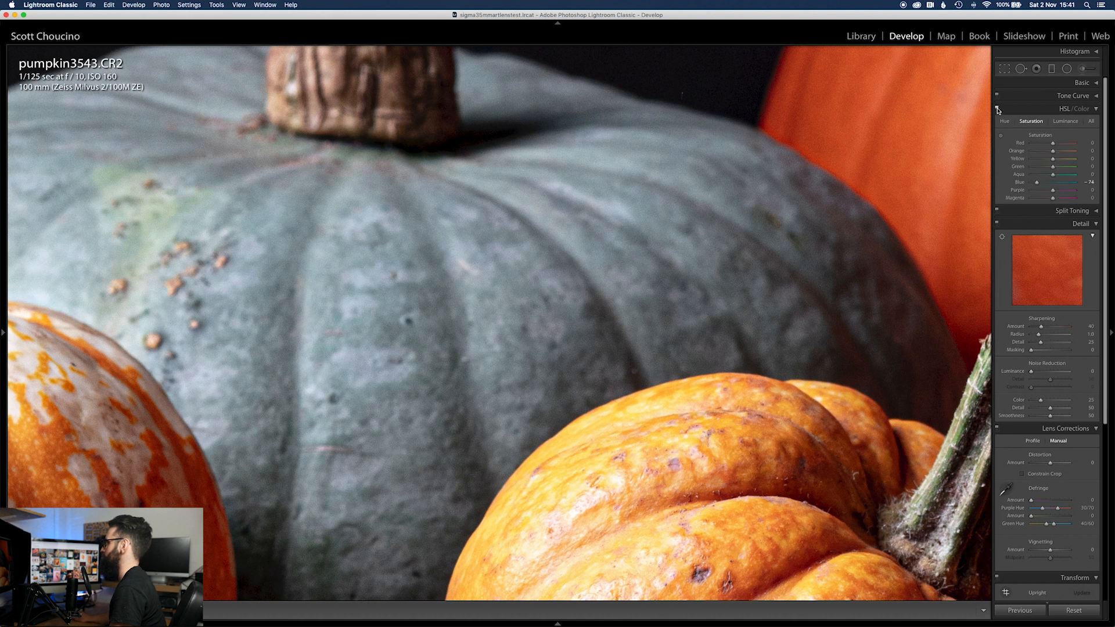
{"action": "left_click", "coordinate": [998, 110]}
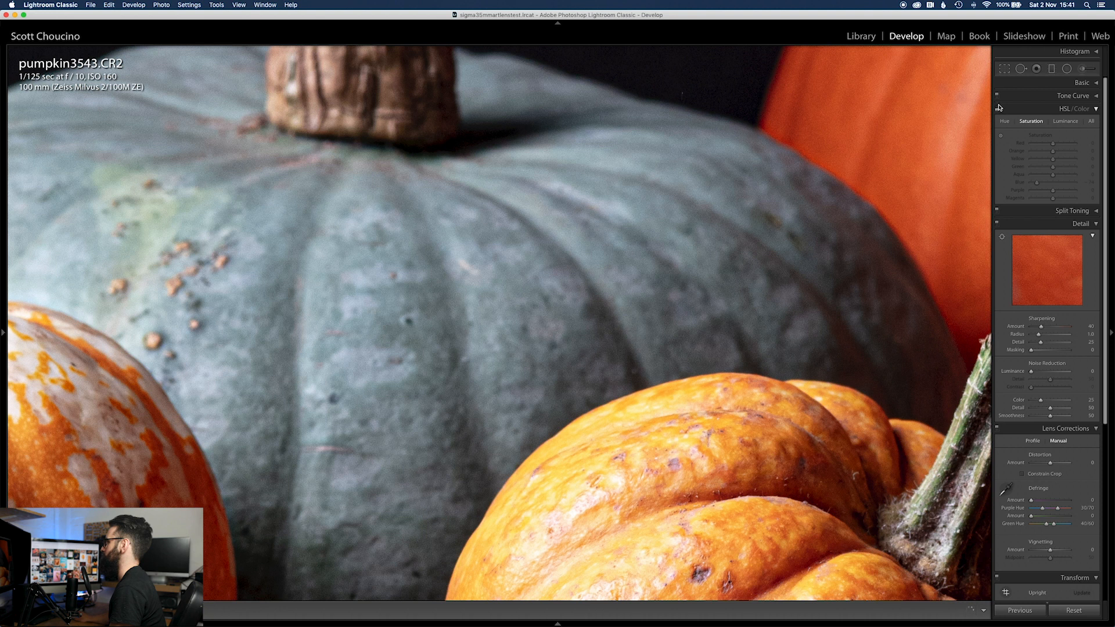
{"action": "left_click", "coordinate": [998, 114]}
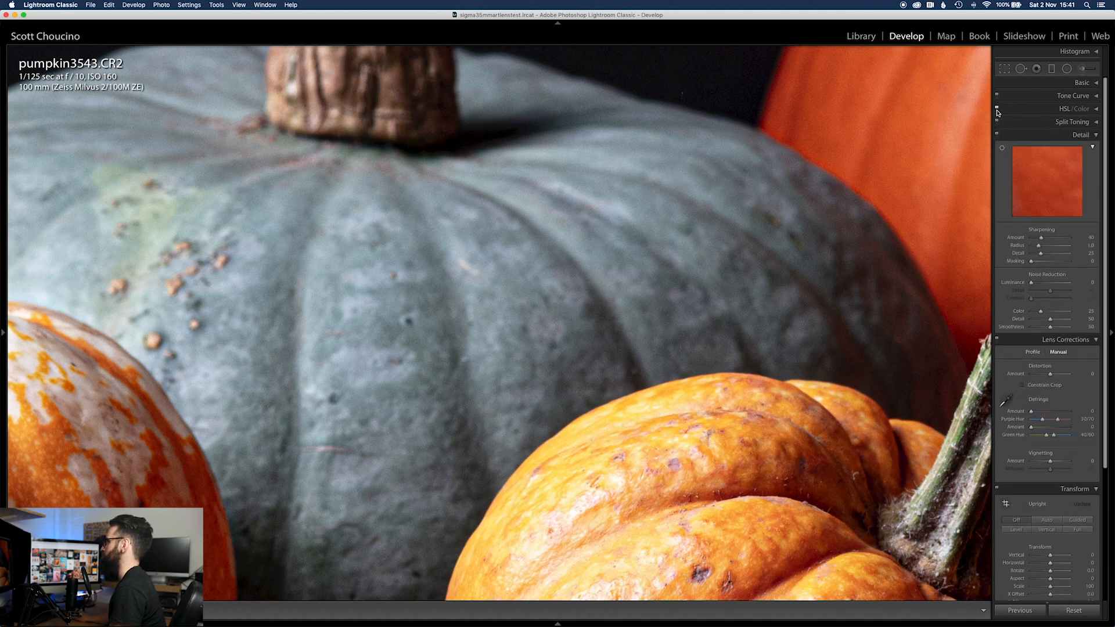
{"action": "left_click", "coordinate": [778, 287]}
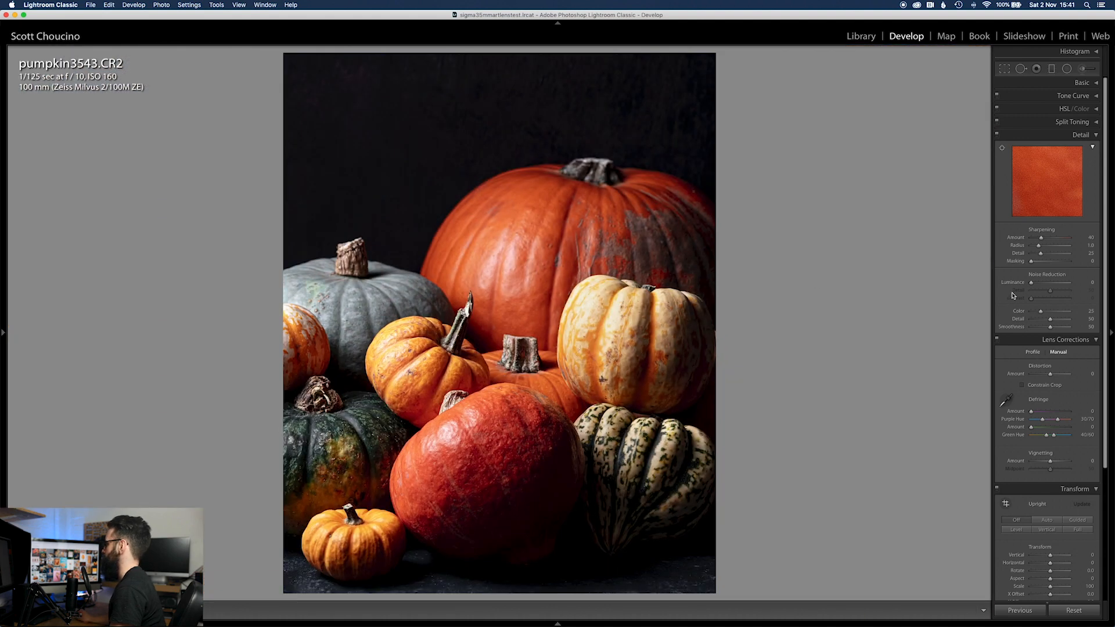
- Set the sharpening Amount to 66 and Masking to 75 while previewing the mask on the small orange pumpkin
{"action": "left_click", "coordinate": [434, 346]}
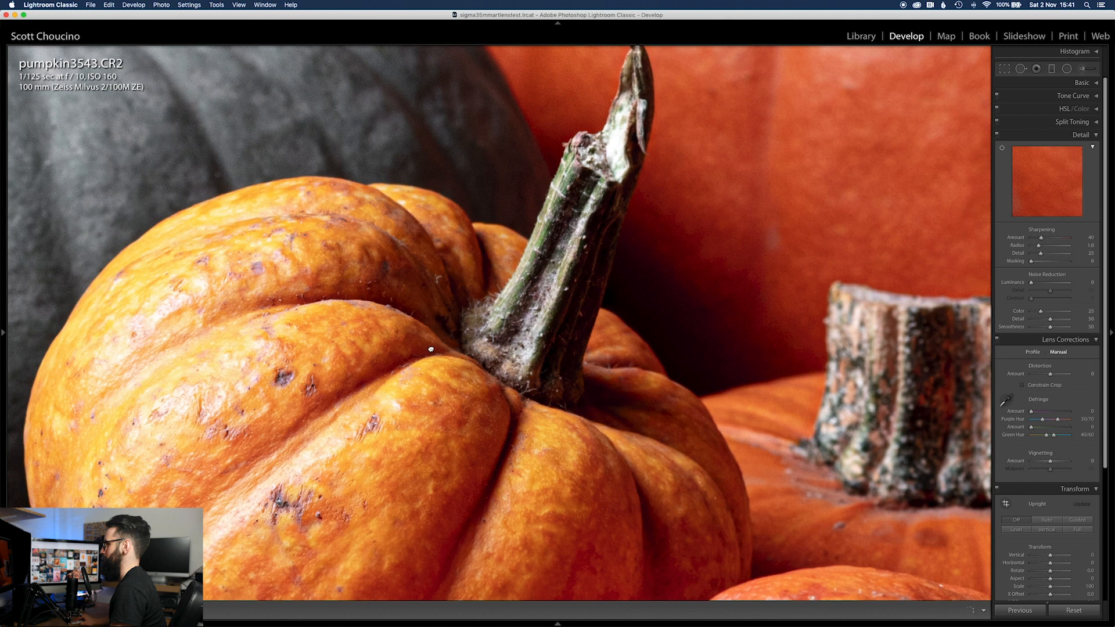
{"action": "left_click_drag", "start_coordinate": [433, 347], "coordinate": [552, 311]}
{"action": "left_click_drag", "start_coordinate": [1041, 238], "coordinate": [1048, 243]}
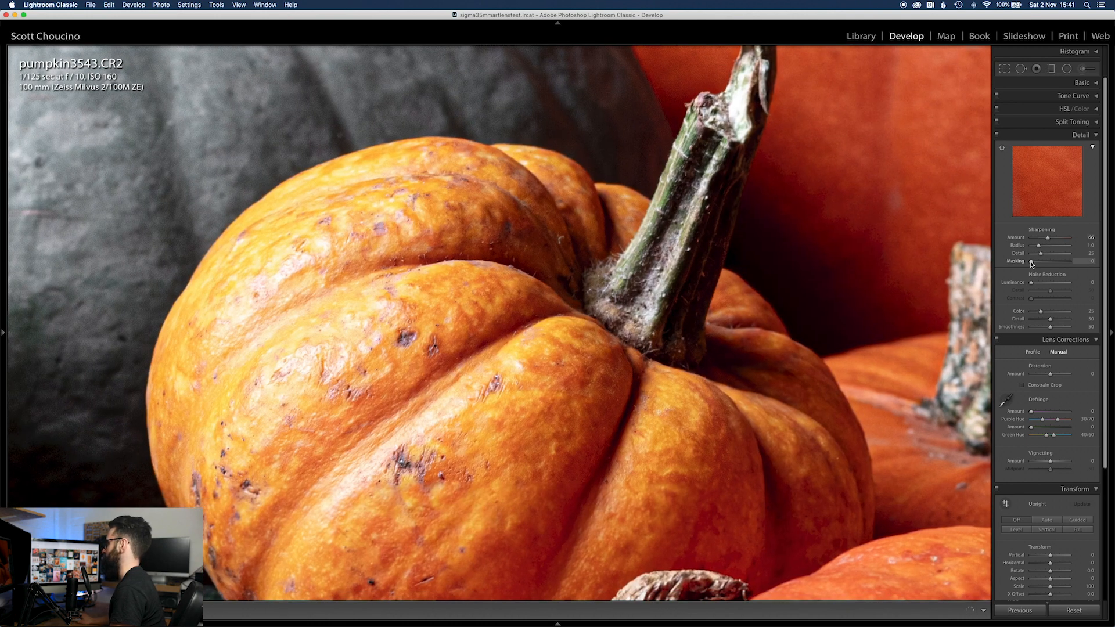
{"action": "left_click", "coordinate": [1032, 262], "text": "alt"}
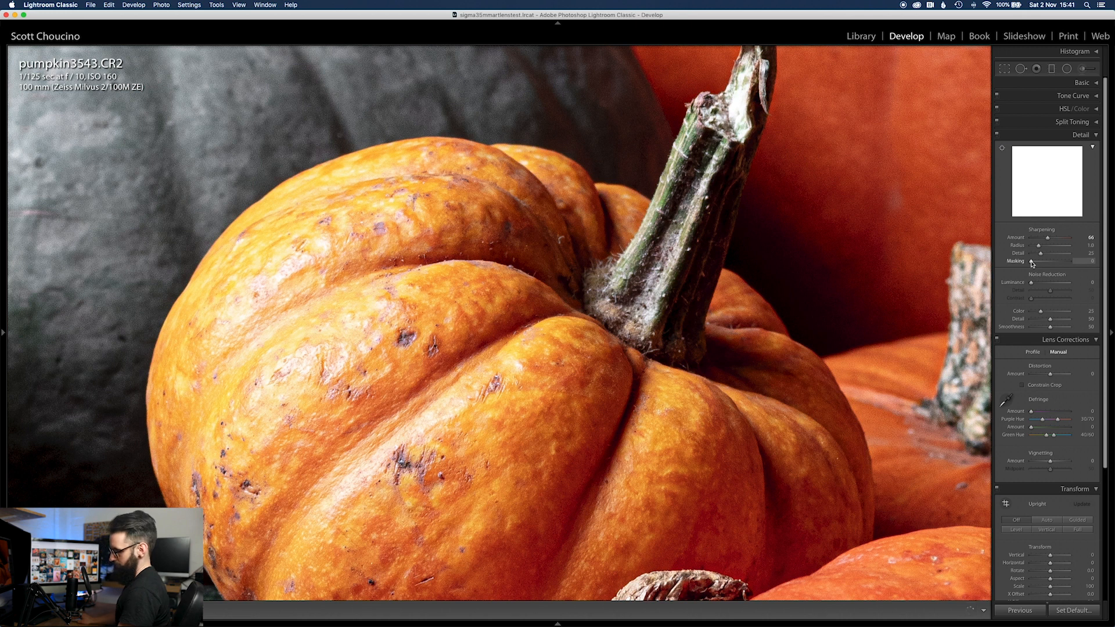
{"action": "left_click_drag", "start_coordinate": [1032, 262], "coordinate": [1061, 263]}
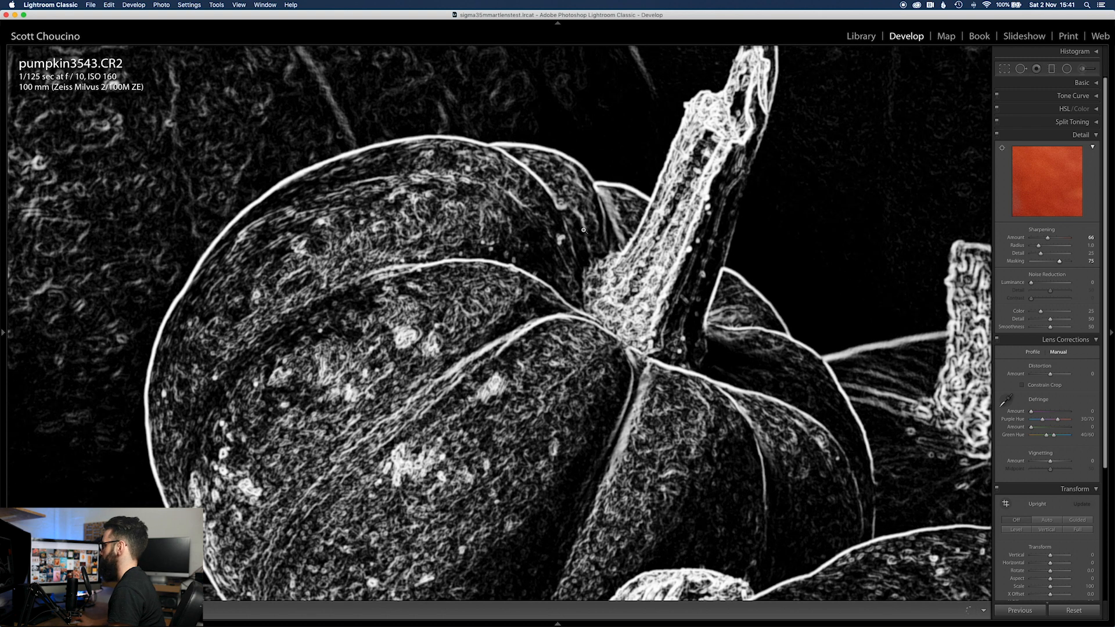
{"action": "left_click", "coordinate": [583, 230]}
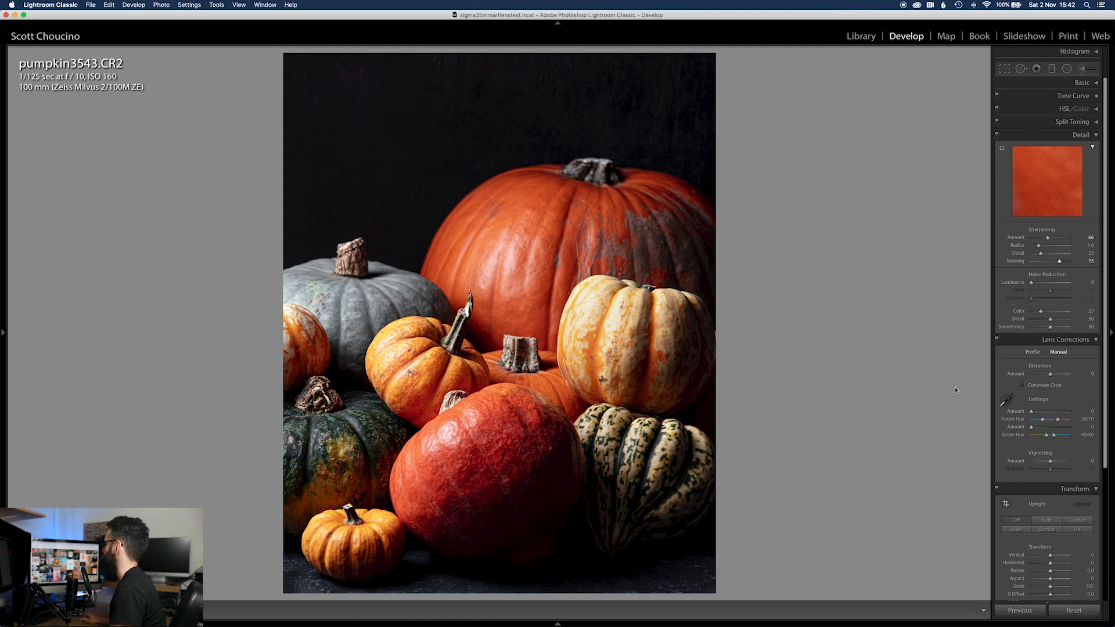
- Darken the corners with lens Vignetting Amount −22 and Midpoint 0, and compare the result with the unedited photo
{"action": "left_click", "coordinate": [1066, 135]}
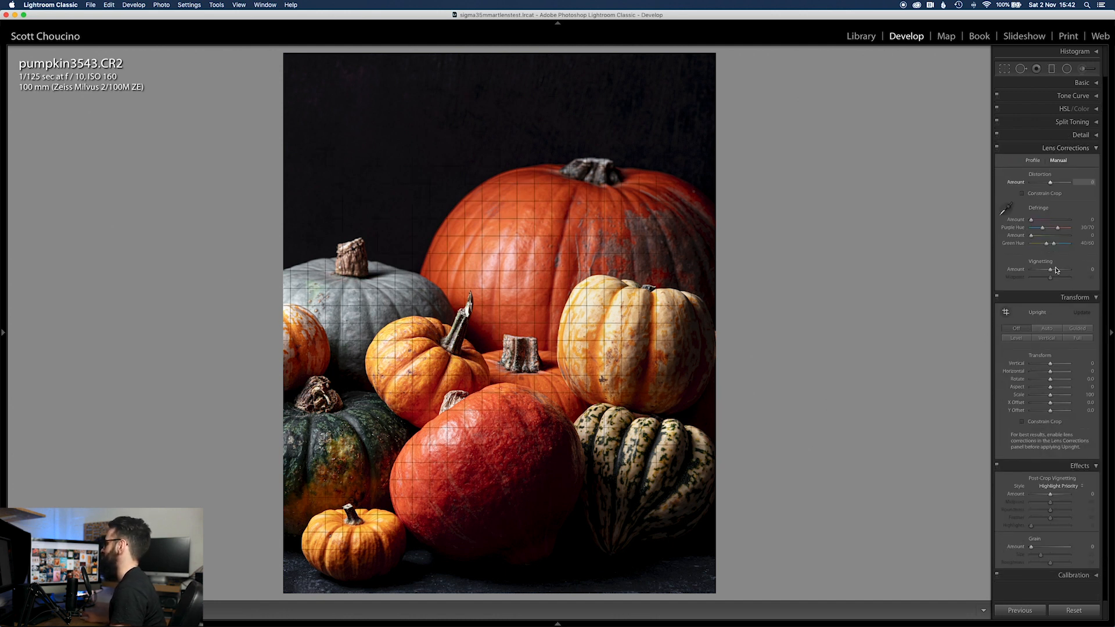
{"action": "left_click_drag", "start_coordinate": [1053, 269], "coordinate": [1012, 280]}
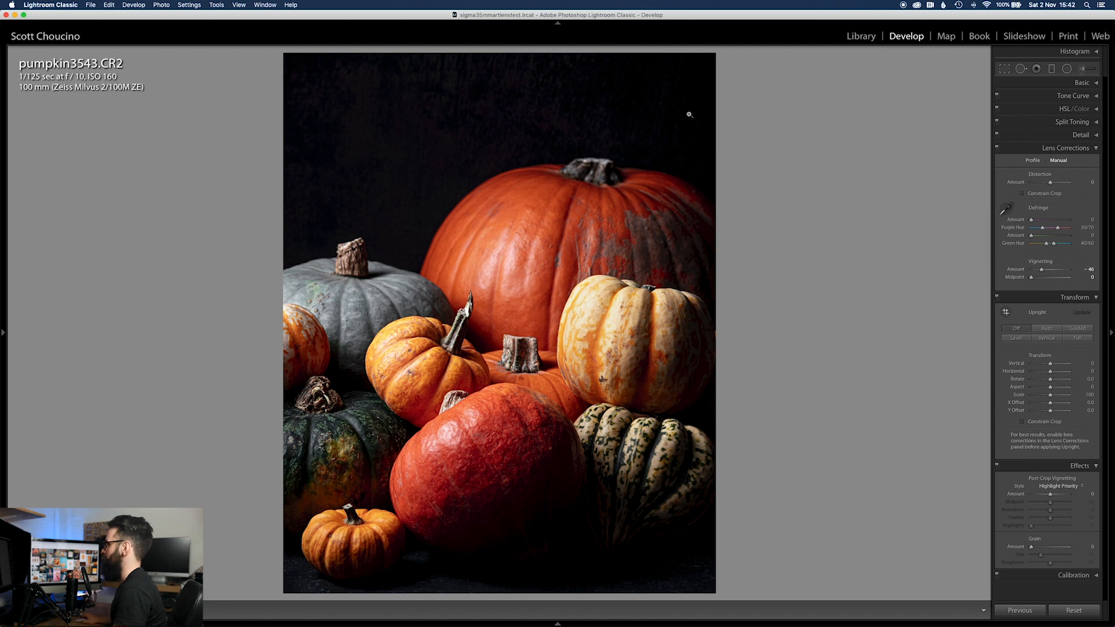
{"action": "left_click_drag", "start_coordinate": [1041, 270], "coordinate": [1046, 273]}
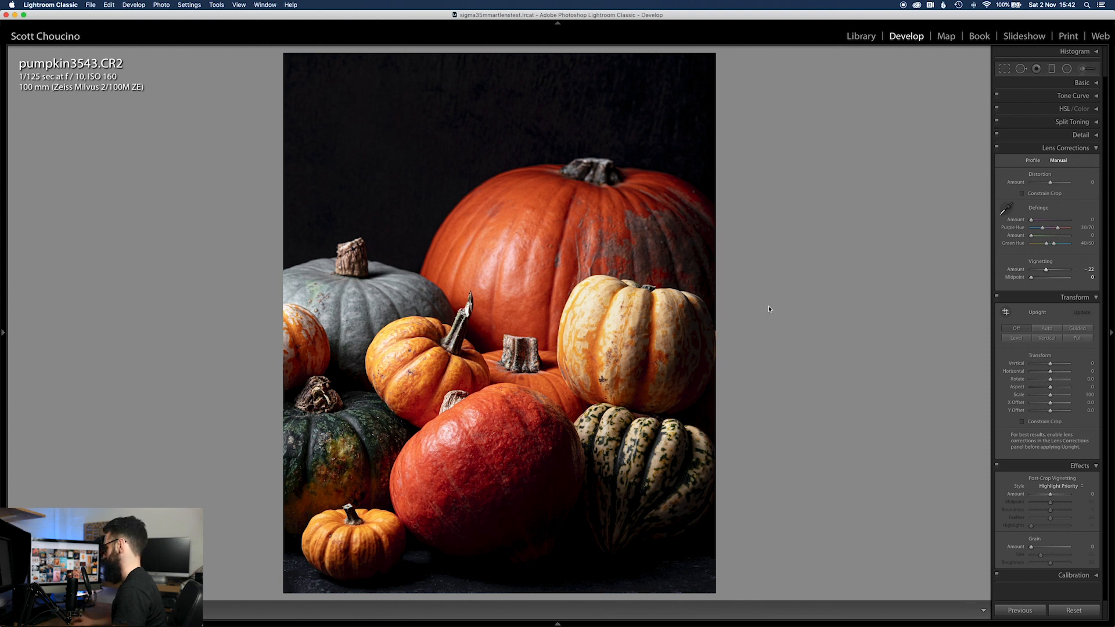
{"action": "key", "text": "backslash"}
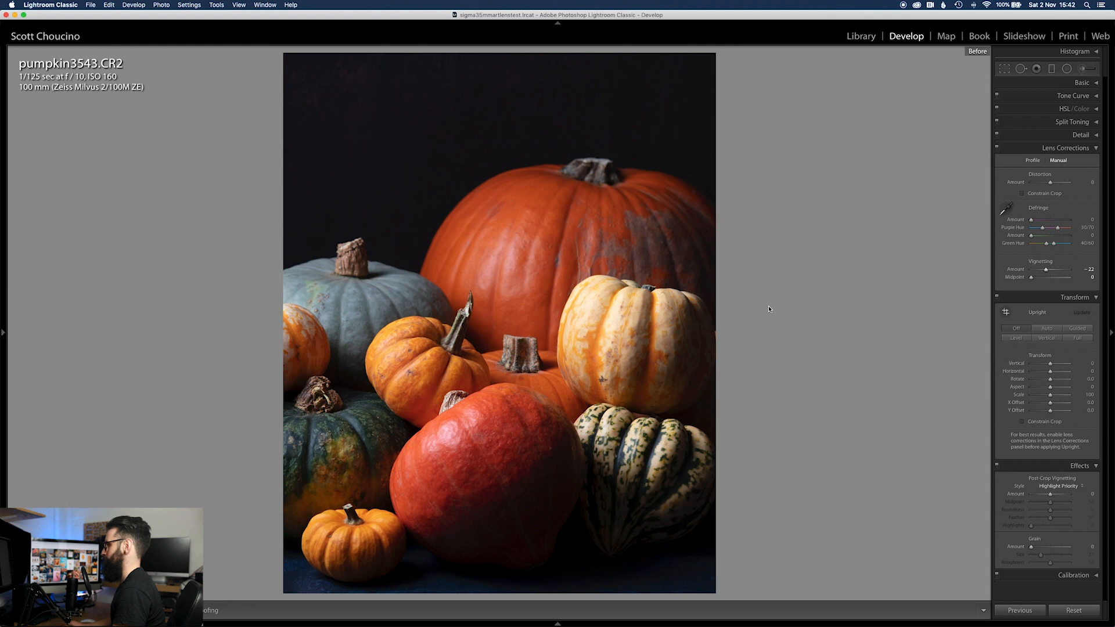
{"action": "key", "text": "backslash"}
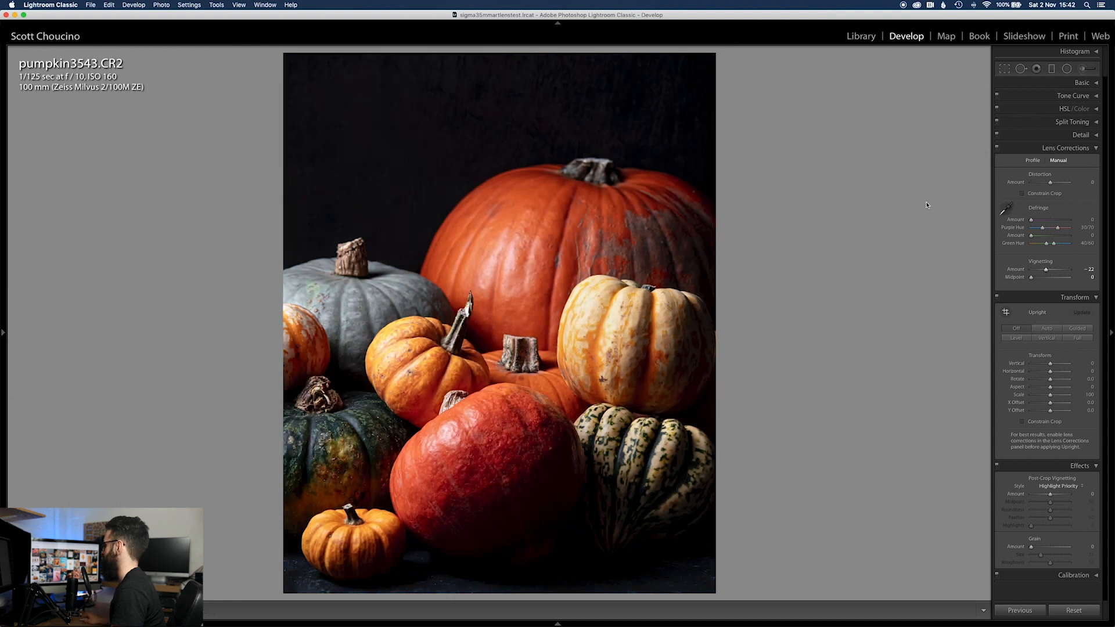
- Add grain with Amount 24, Size 44 and Roughness 69, and compare the whole photo before and after
{"action": "left_click", "coordinate": [1051, 151]}
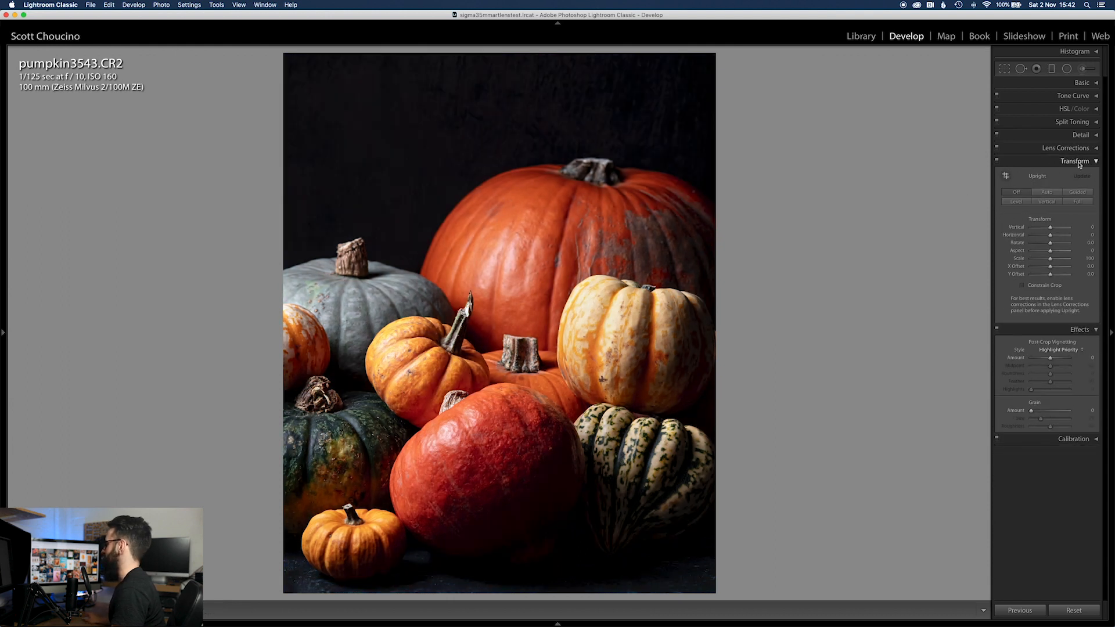
{"action": "left_click", "coordinate": [1078, 162]}
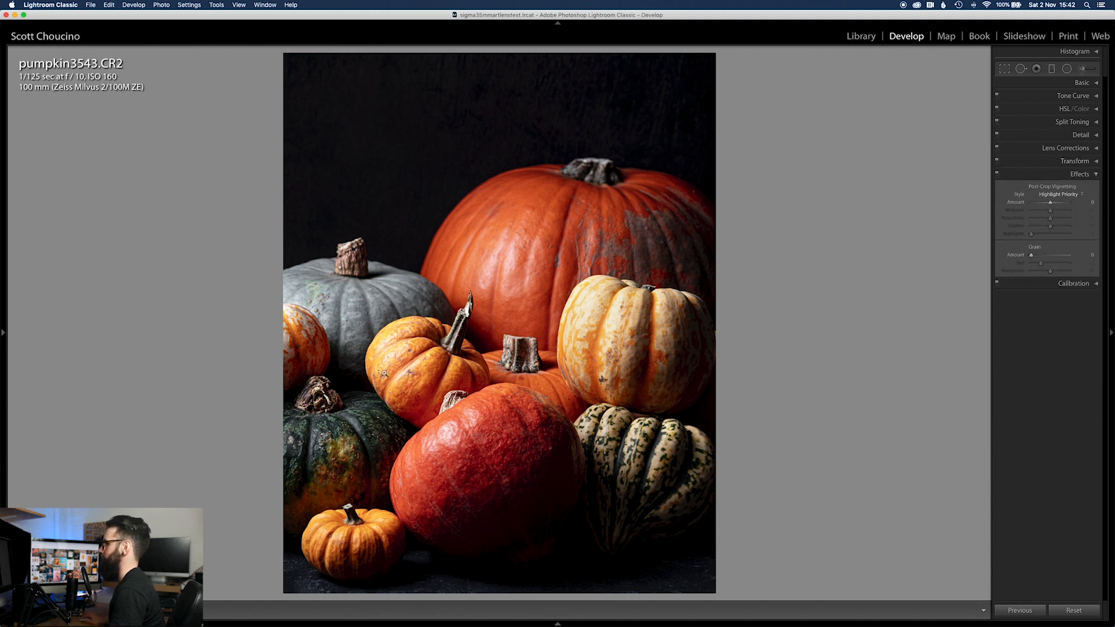
{"action": "left_click", "coordinate": [401, 364]}
{"action": "left_click", "coordinate": [400, 365]}
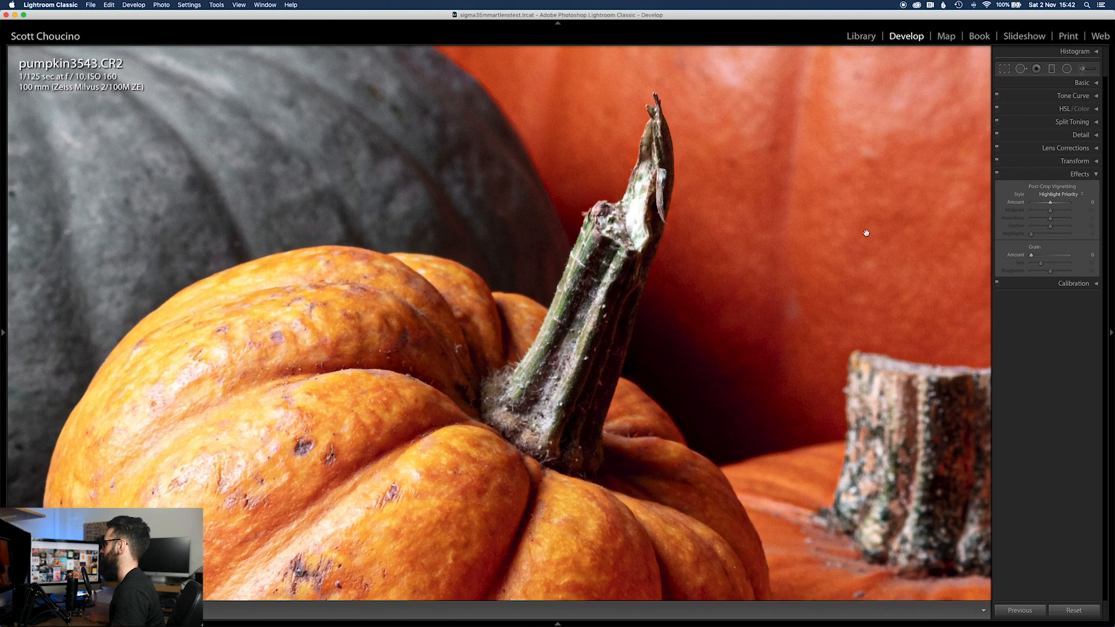
{"action": "left_click", "coordinate": [1046, 256]}
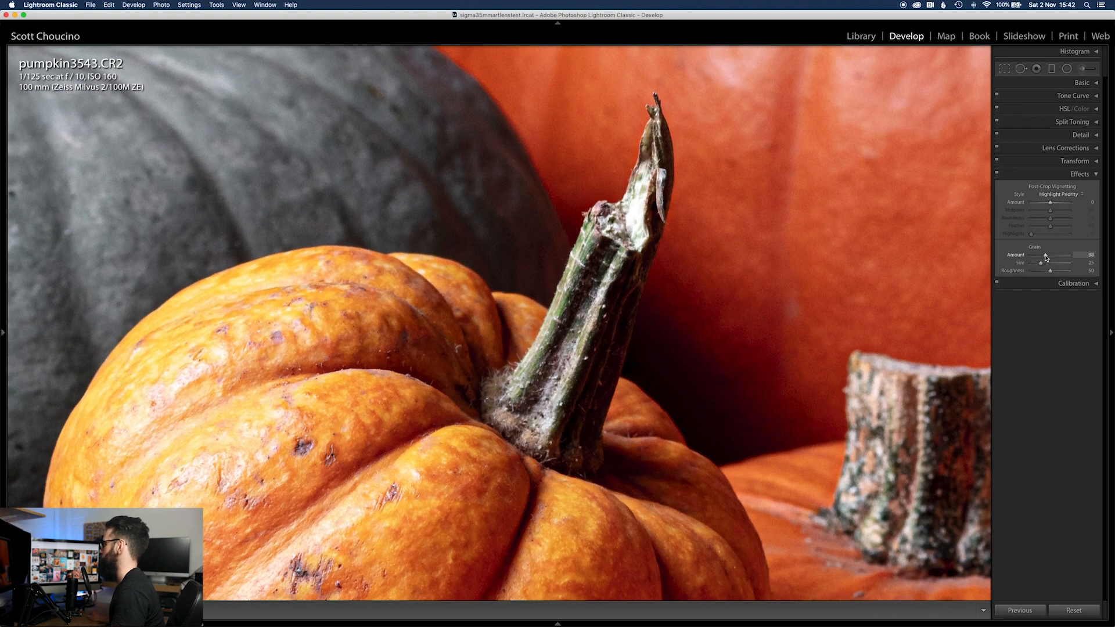
{"action": "left_click_drag", "start_coordinate": [1047, 257], "coordinate": [1040, 257]}
{"action": "left_click", "coordinate": [1058, 271]}
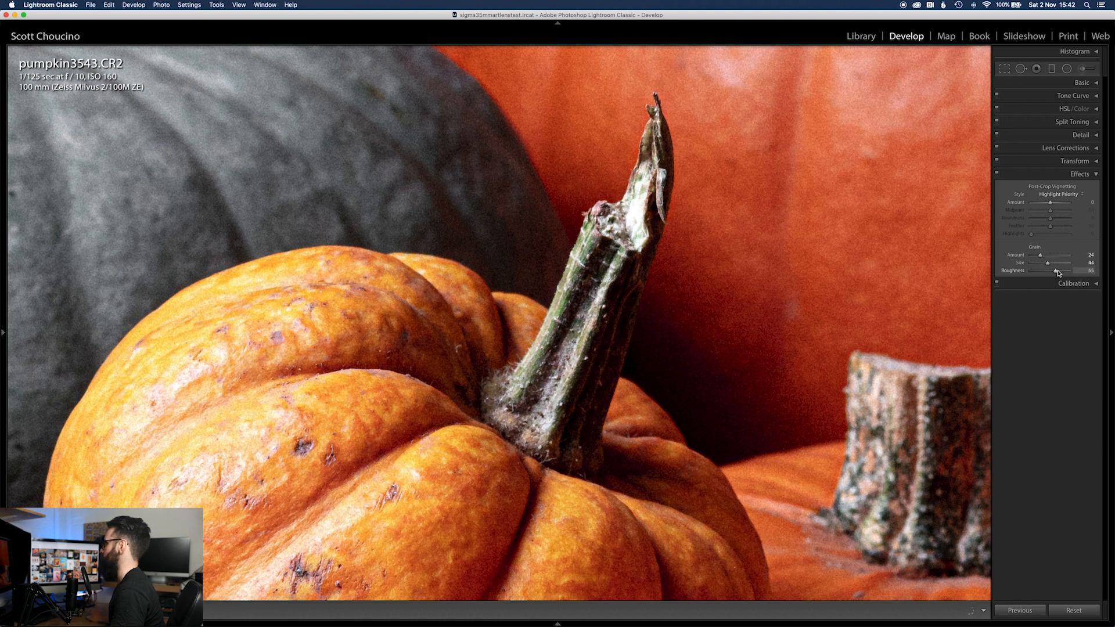
{"action": "left_click_drag", "start_coordinate": [1058, 273], "coordinate": [1056, 271]}
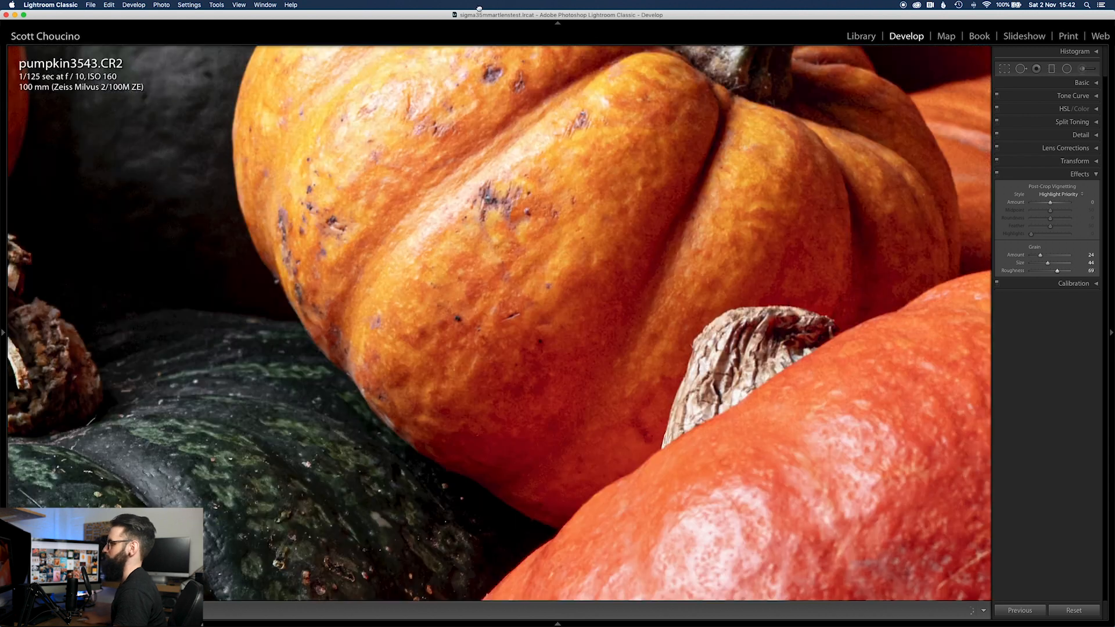
{"action": "left_click", "coordinate": [373, 393]}
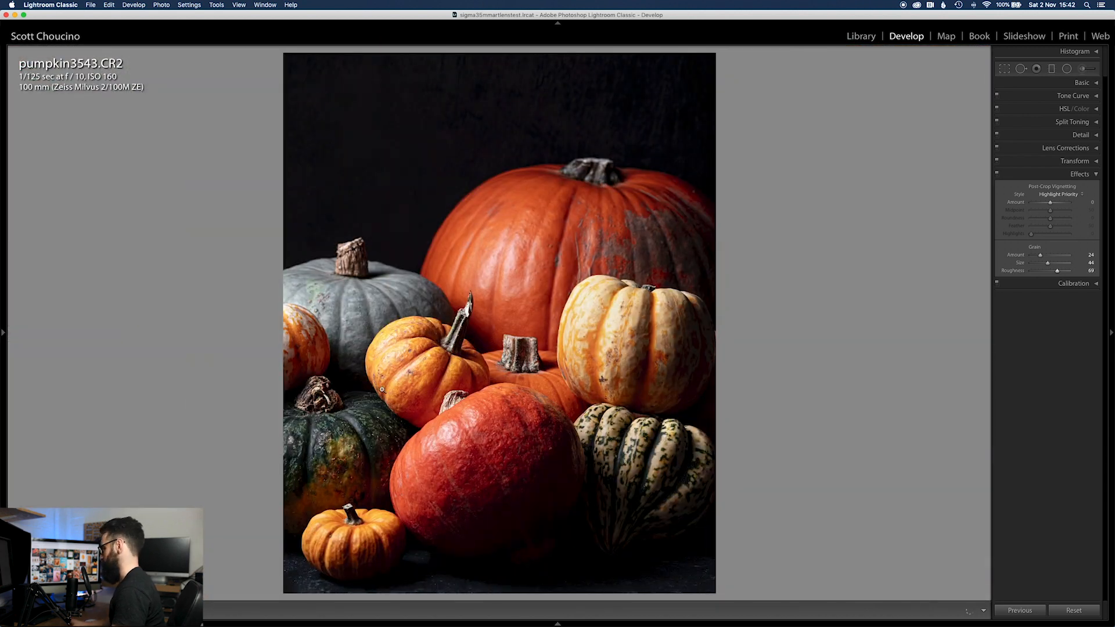
{"action": "key", "text": "backslash"}
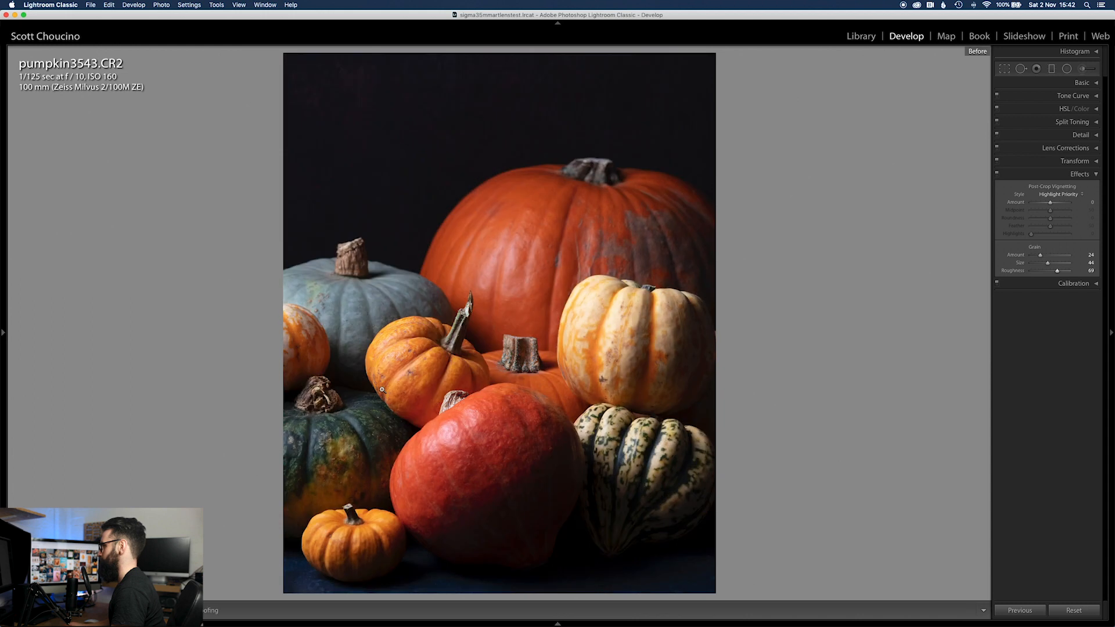
{"action": "key", "text": "backslash"}
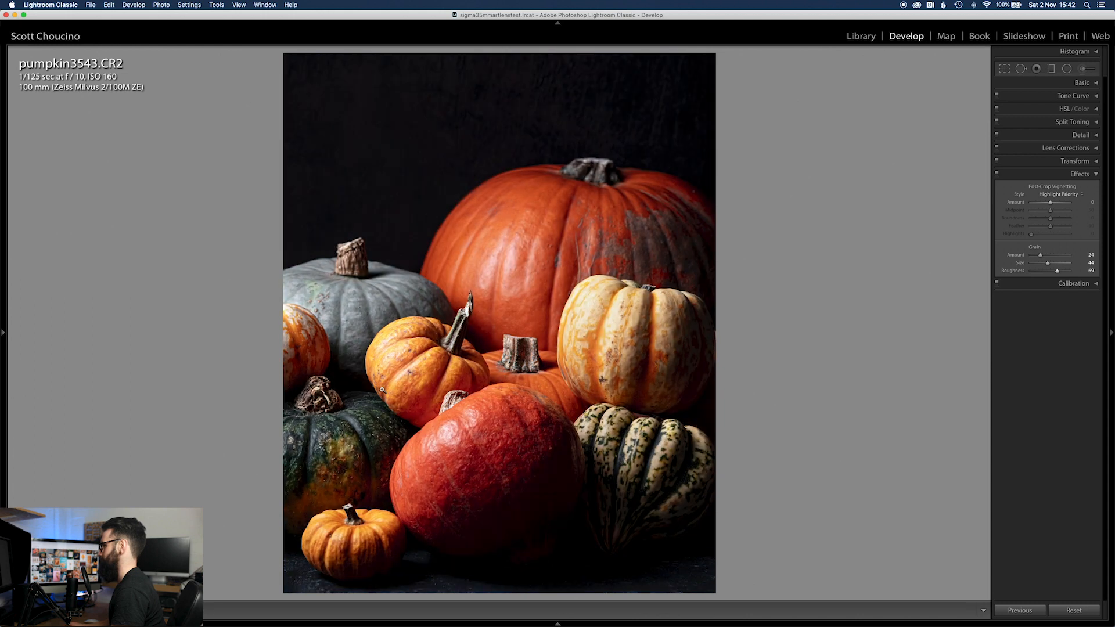